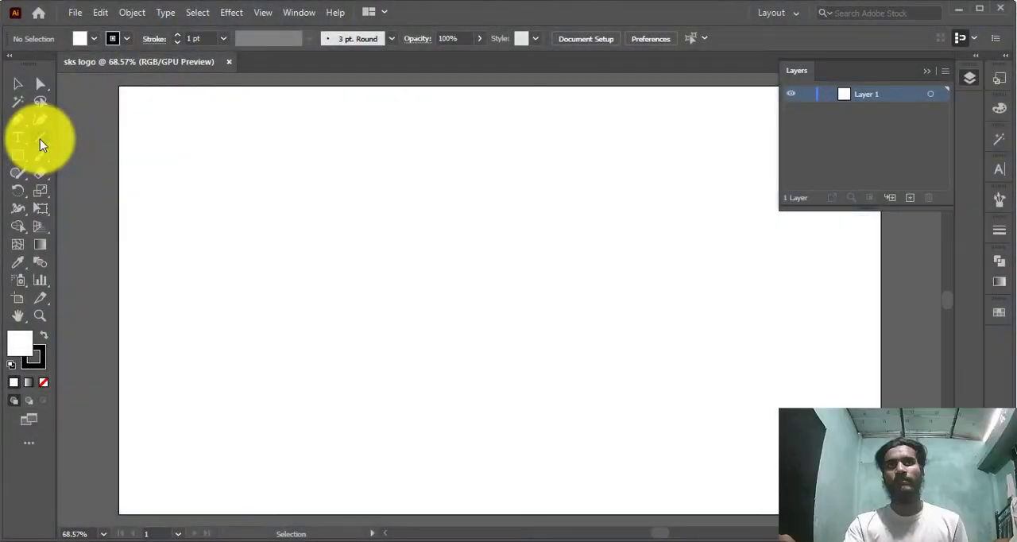
# Draw a straight vertical line near the middle of the artboard with the Line Segment tool
pyautogui.moveTo(40, 139); pyautogui.dragTo(86, 140)
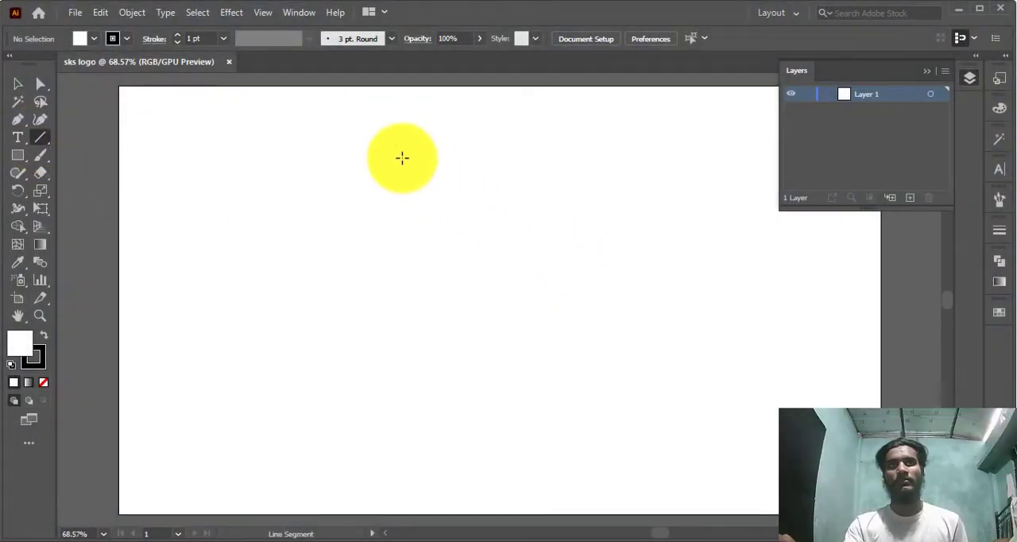
pyautogui.moveTo(402, 158); pyautogui.dragTo(418, 424)
pyautogui.click(22, 87)
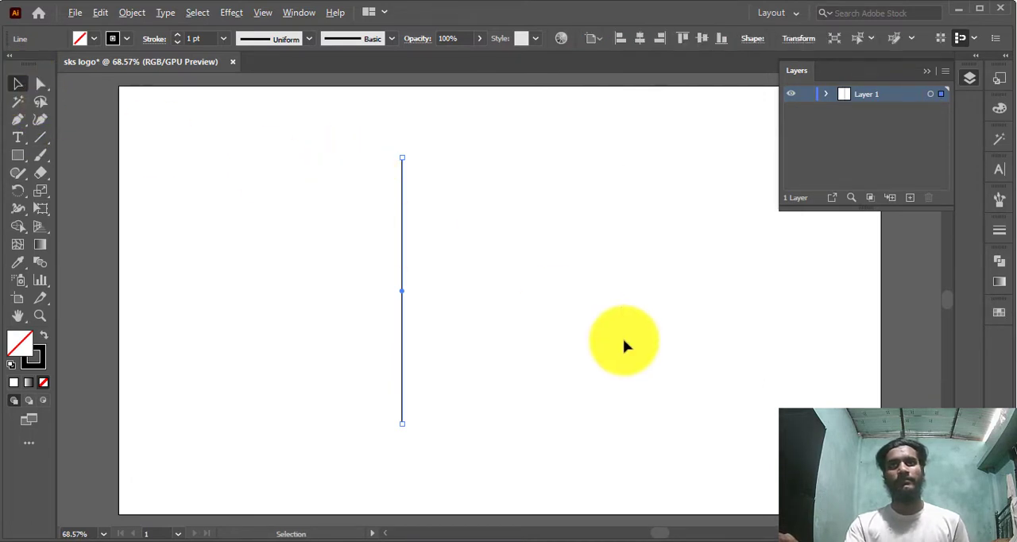
# Duplicate the vertical line about 21 px to the right and repeat the copy until there are thirteen evenly spaced lines
pyautogui.click(419, 297)
pyautogui.click(403, 289)
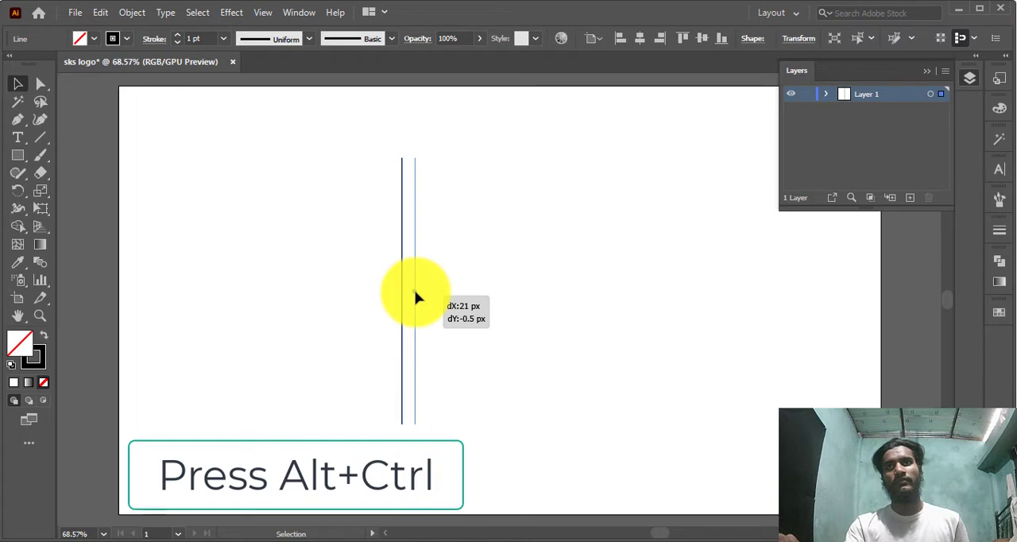
pyautogui.hotkey('ctrl', 'd')
pyautogui.hotkey('ctrl', 'd')
pyautogui.hotkey('ctrl', 'd')
pyautogui.hotkey('ctrl', 'd')
pyautogui.hotkey('ctrl', 'd')
pyautogui.hotkey('ctrl', 'd')
pyautogui.hotkey('ctrl', 'd')
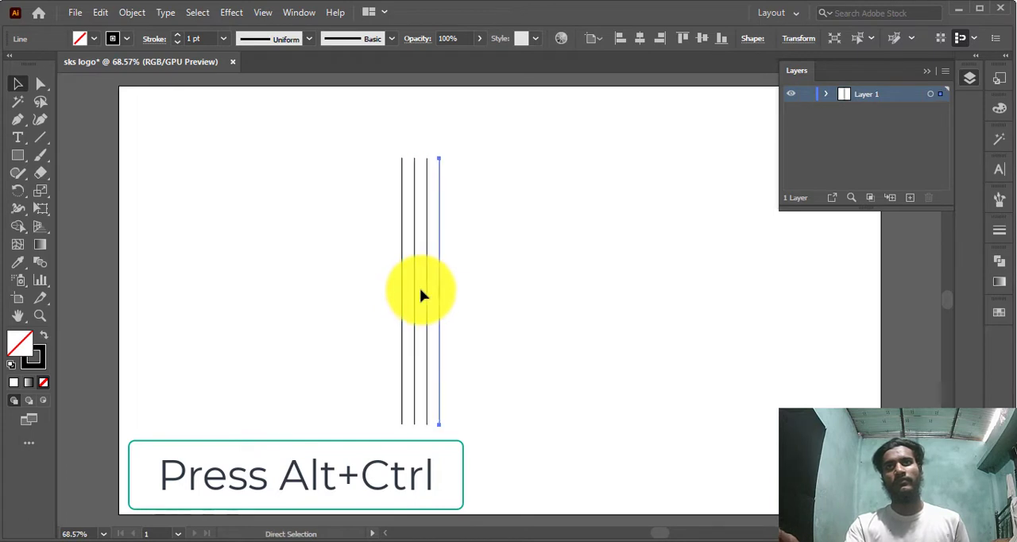
pyautogui.hotkey('ctrl', 'd')
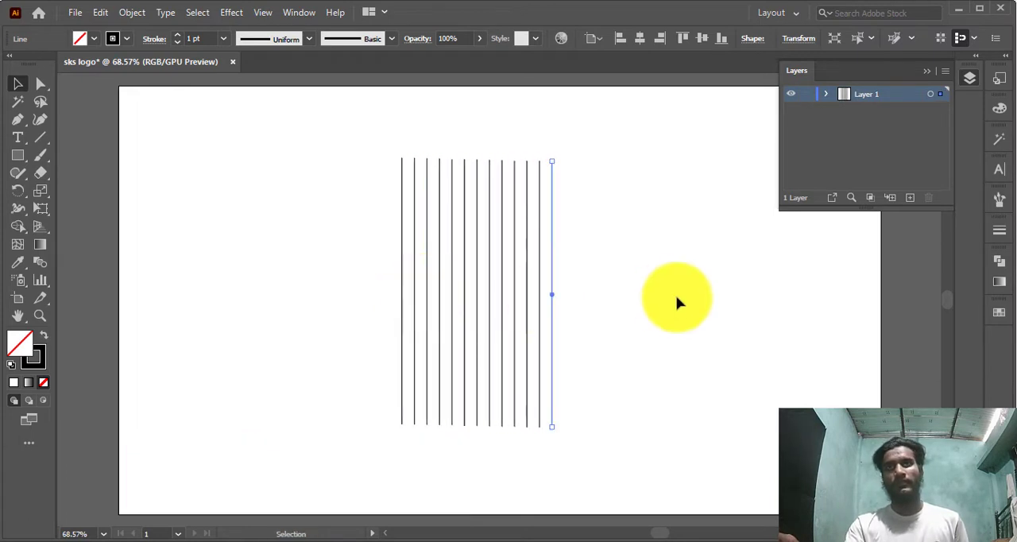
# Align all the vertical lines to the artboard's vertical center
pyautogui.moveTo(252, 132); pyautogui.dragTo(634, 278)
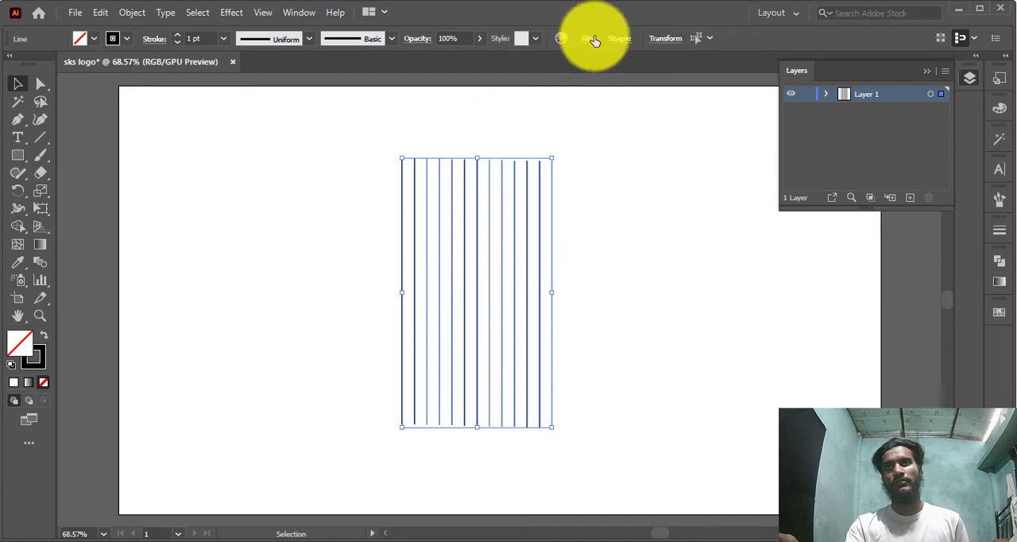
pyautogui.click(592, 39)
pyautogui.click(531, 83)
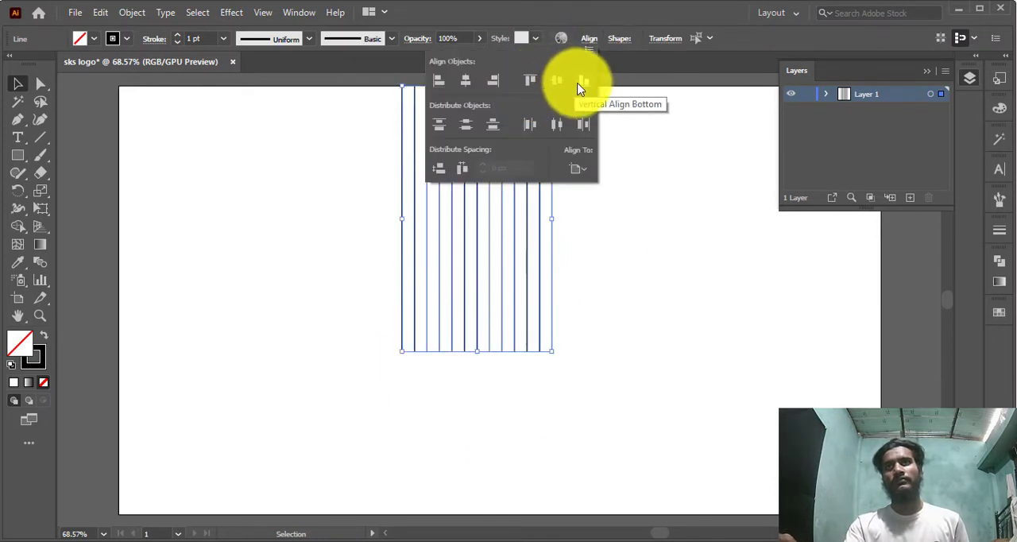
pyautogui.click(558, 81)
pyautogui.click(653, 190)
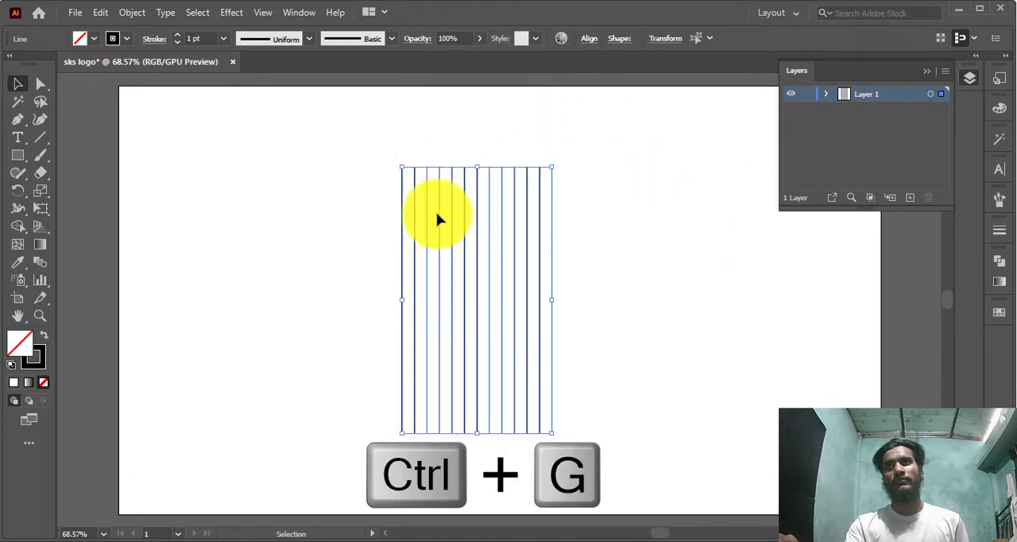
# Group all the vertical lines into one object
pyautogui.moveTo(334, 168); pyautogui.dragTo(739, 344)
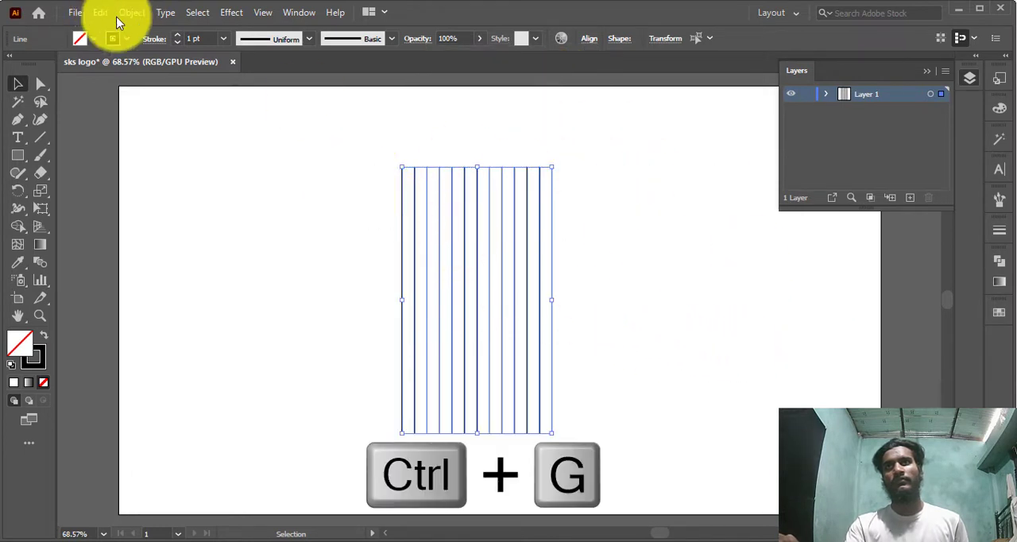
pyautogui.click(622, 236)
pyautogui.click(132, 11)
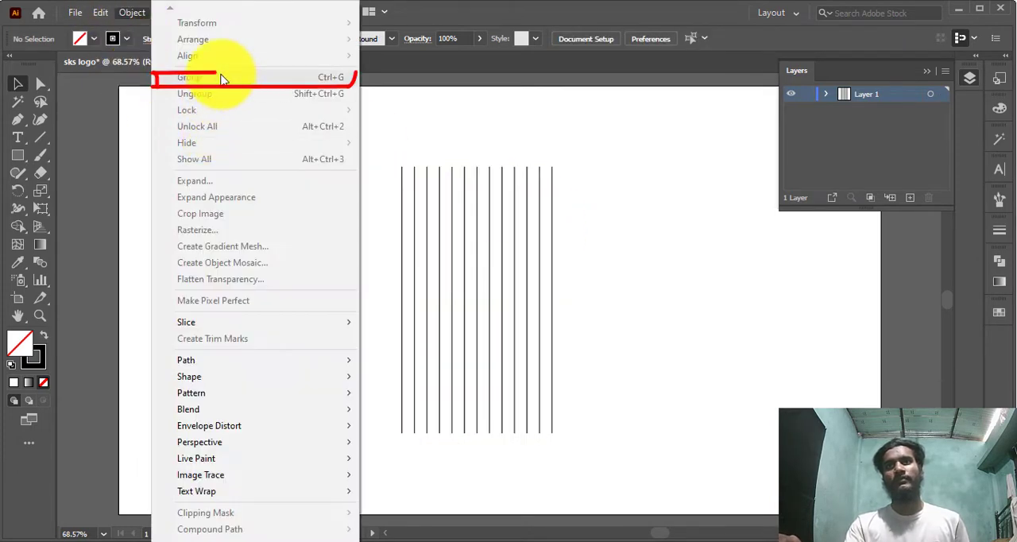
pyautogui.click(790, 261)
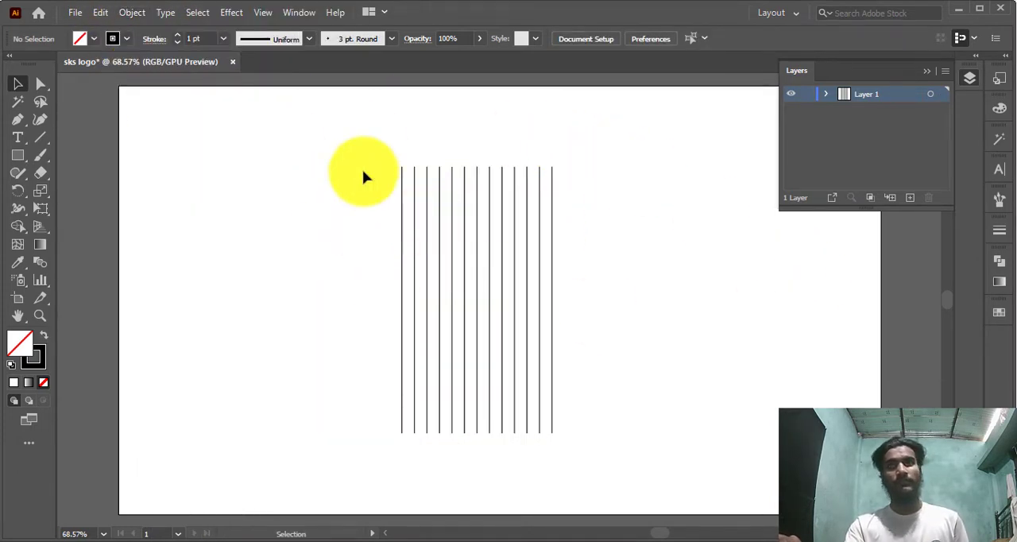
# Paste a copy of the line group in front and rotate it about 90° to form a crossing grid
pyautogui.moveTo(345, 144); pyautogui.dragTo(697, 279)
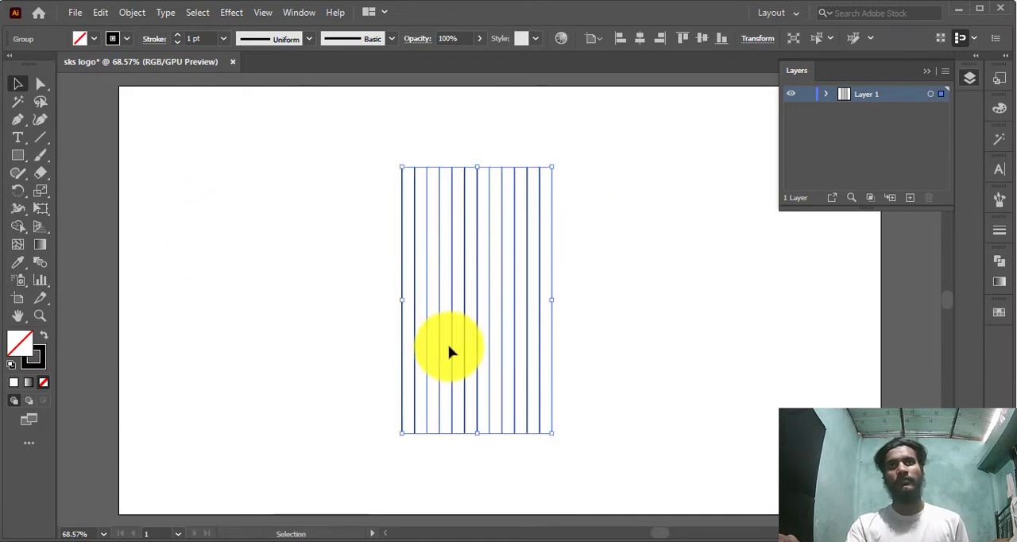
pyautogui.hotkey('ctrl', 'c')
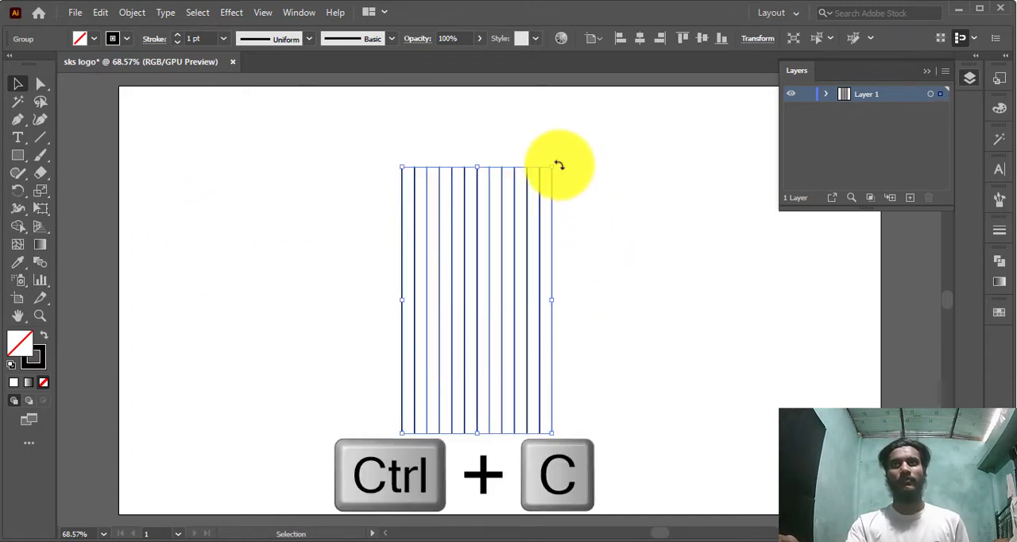
pyautogui.hotkey('ctrl', 'f')
pyautogui.moveTo(559, 165); pyautogui.dragTo(586, 363)
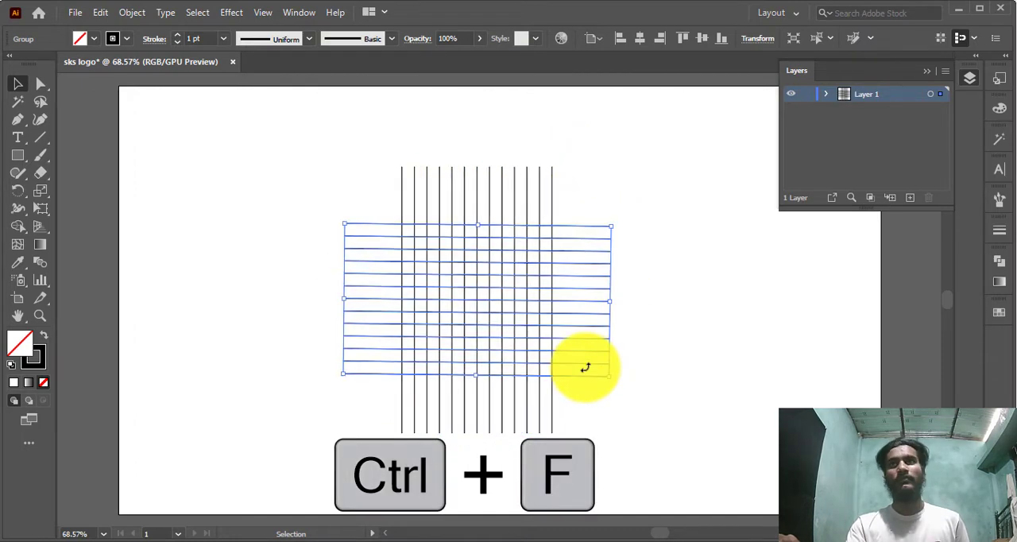
pyautogui.click(603, 387)
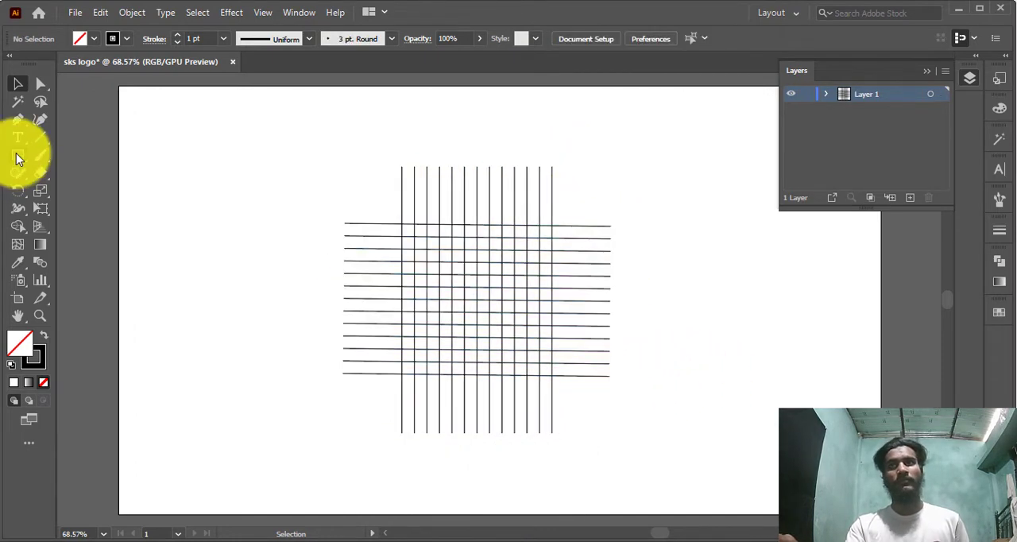
# Draw a circle with the Ellipse tool that spans the square area where the two line groups cross
pyautogui.click(17, 155)
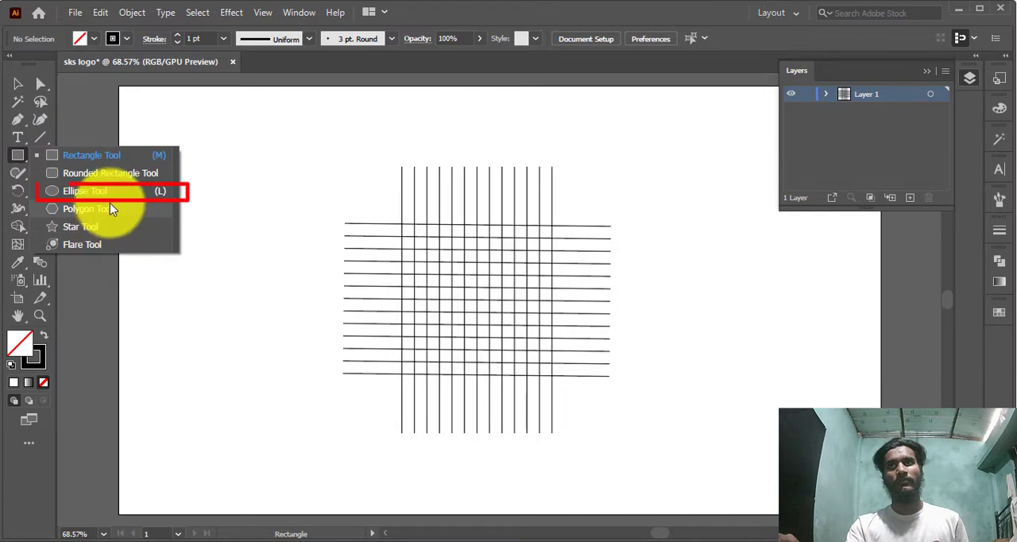
pyautogui.click(84, 191)
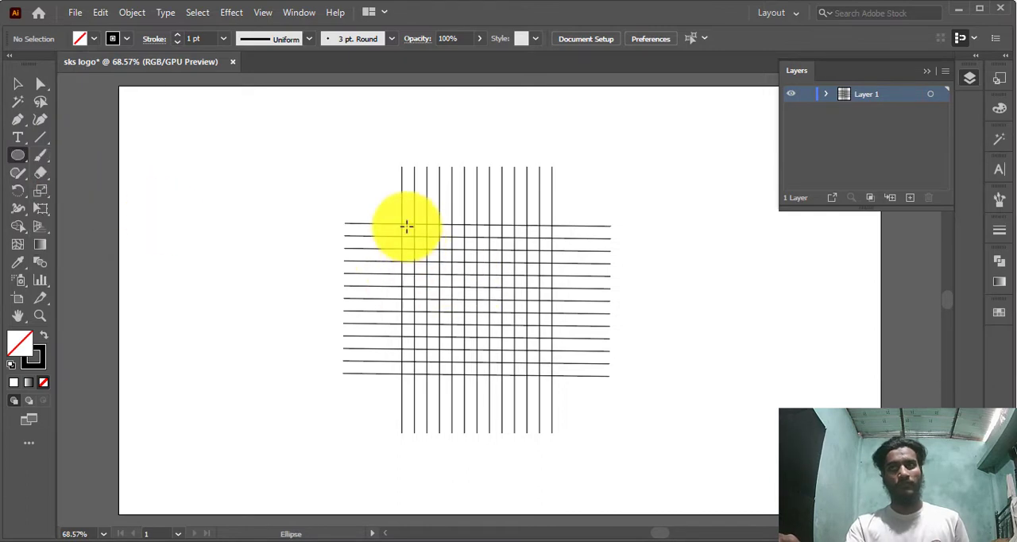
pyautogui.scroll(2, 402, 224)
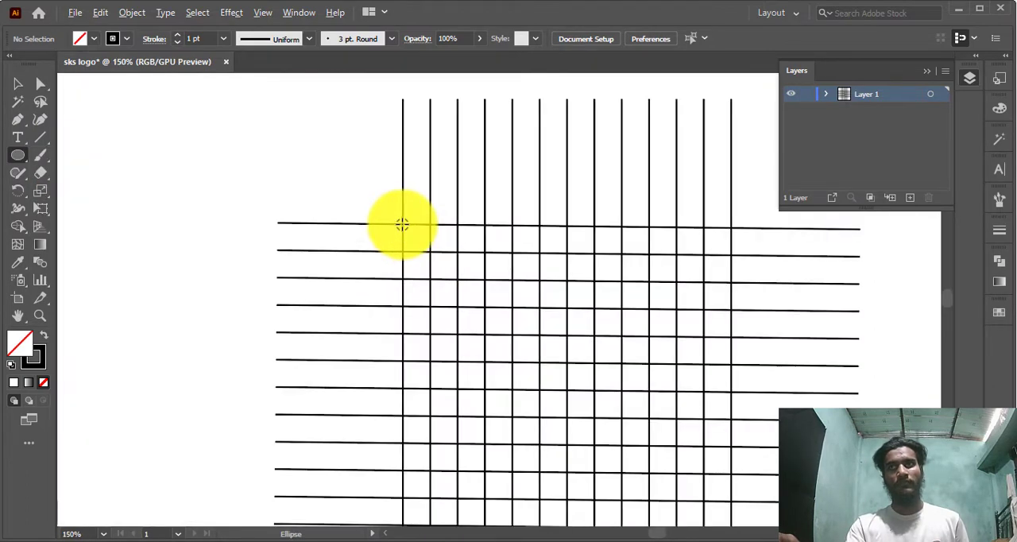
pyautogui.scroll(-2, 402, 228)
pyautogui.scroll(1, 403, 229)
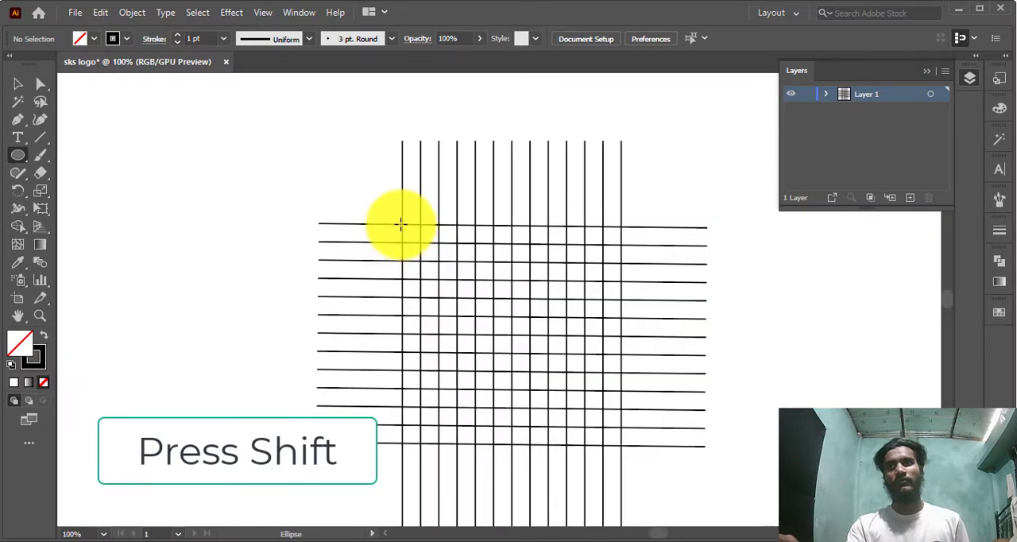
pyautogui.moveTo(402, 224); pyautogui.dragTo(561, 446)
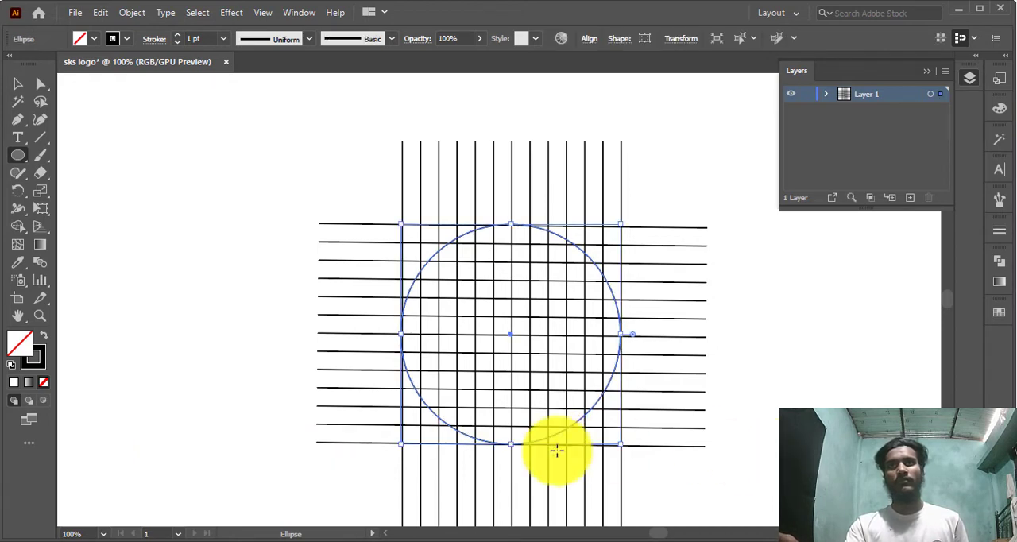
pyautogui.click(19, 86)
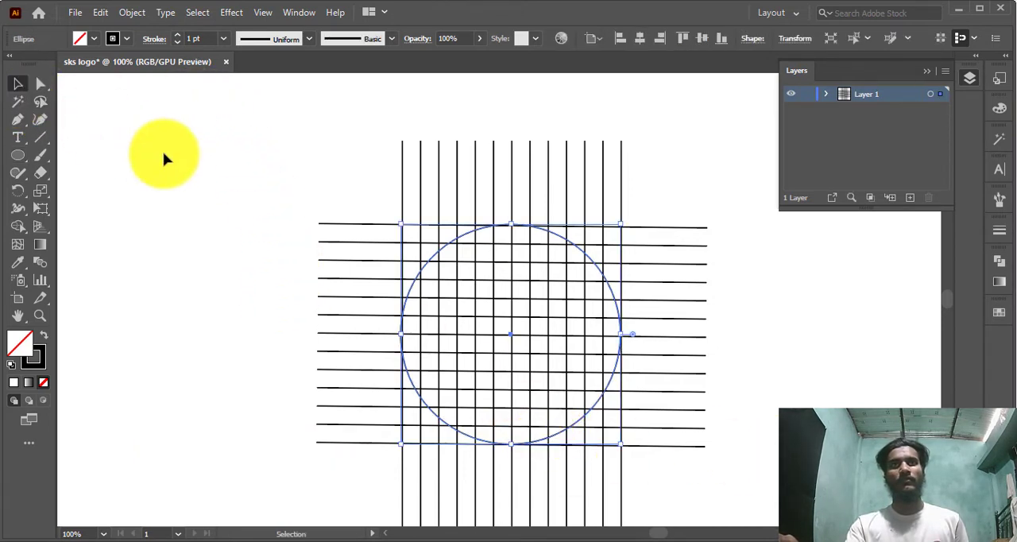
pyautogui.click(472, 275)
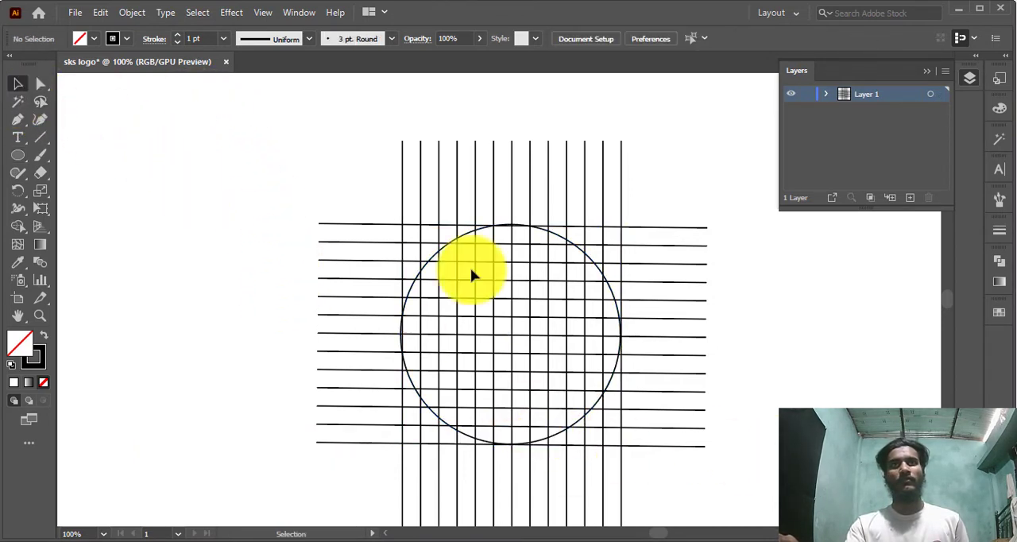
# Paste a copy of the circle in front and shrink it one grid cell inward, to about 213 by 209 px
pyautogui.click(558, 439)
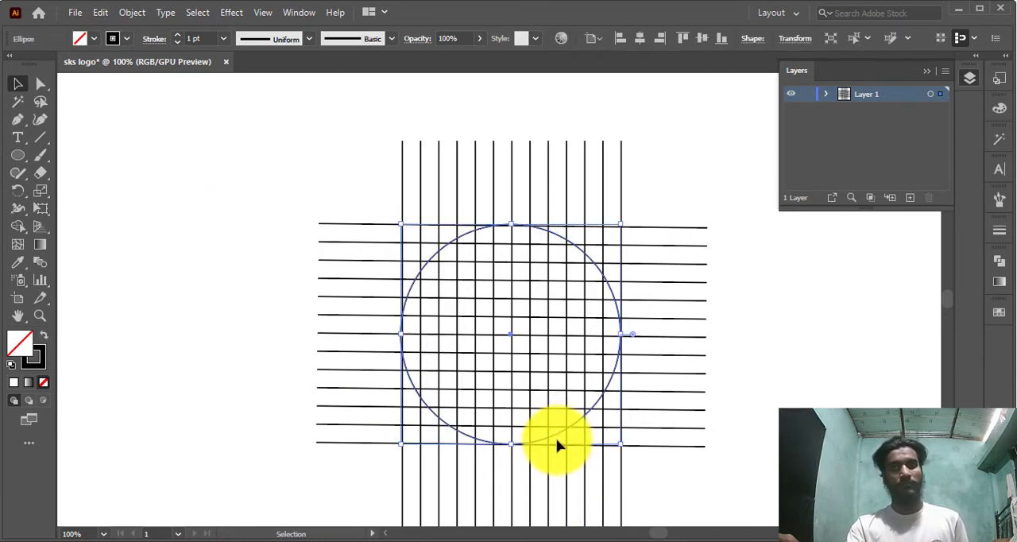
pyautogui.hotkey('ctrl', 'c')
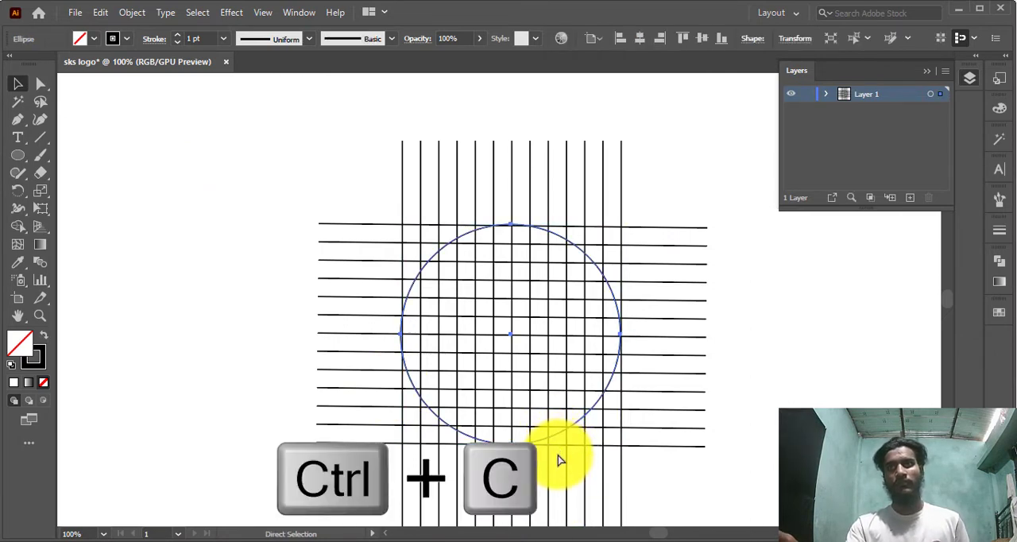
pyautogui.hotkey('ctrl', 'f')
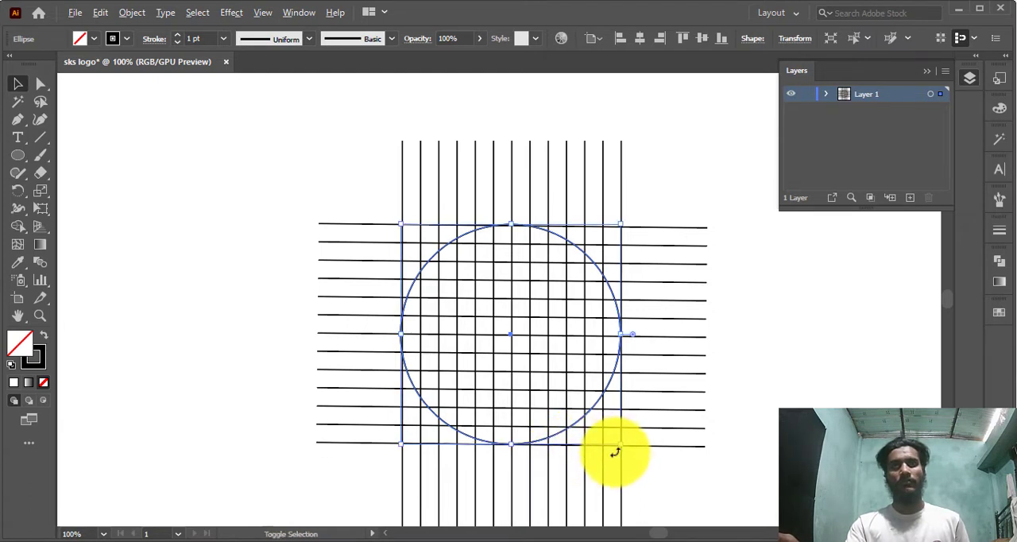
pyautogui.moveTo(620, 444); pyautogui.dragTo(612, 428)
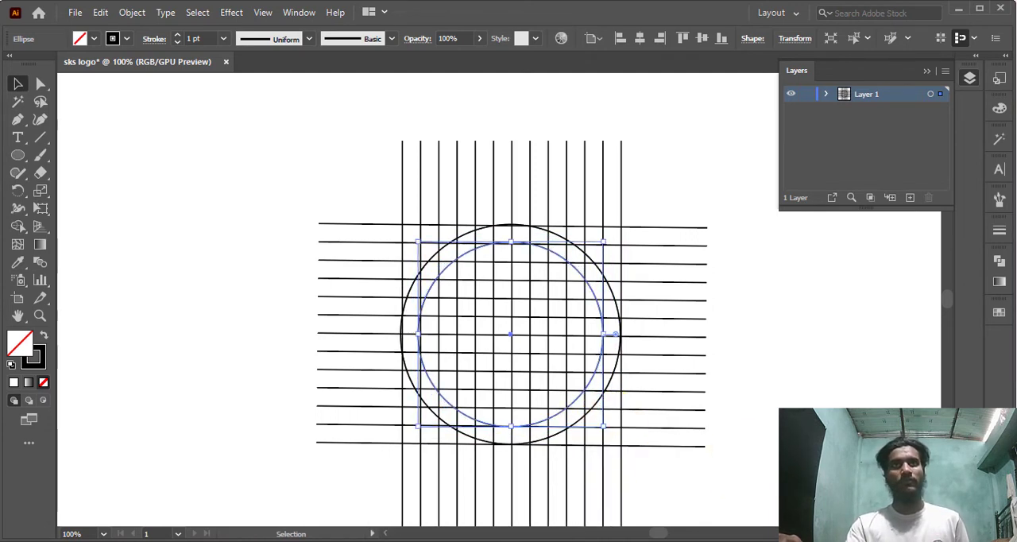
pyautogui.moveTo(513, 246); pyautogui.dragTo(514, 246)
pyautogui.click(533, 254)
pyautogui.click(540, 251)
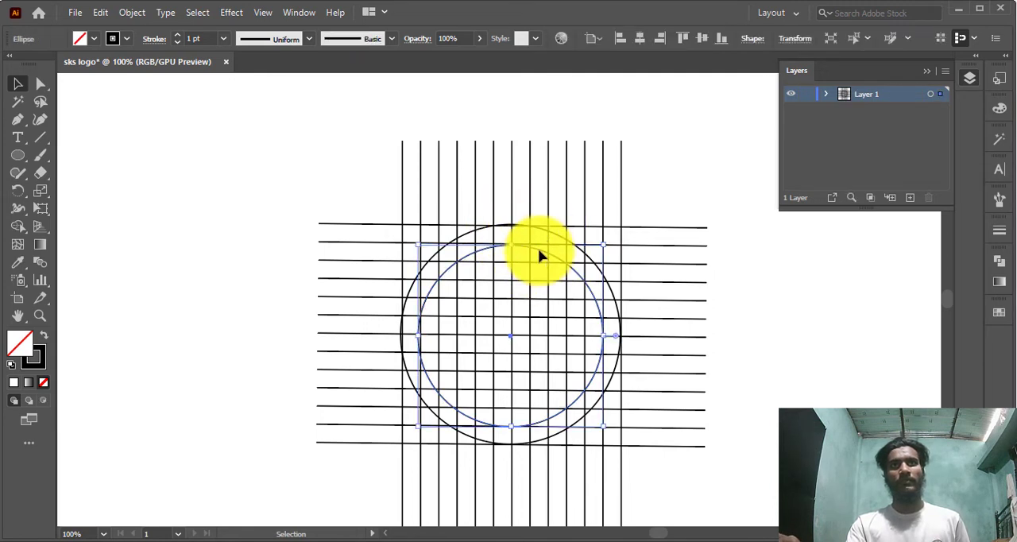
pyautogui.click(753, 327)
# Paste a copy of the horizontal line group in front and rotate it about 45° into a diagonal
pyautogui.click(691, 411)
pyautogui.hotkey('ctrl', 'c')
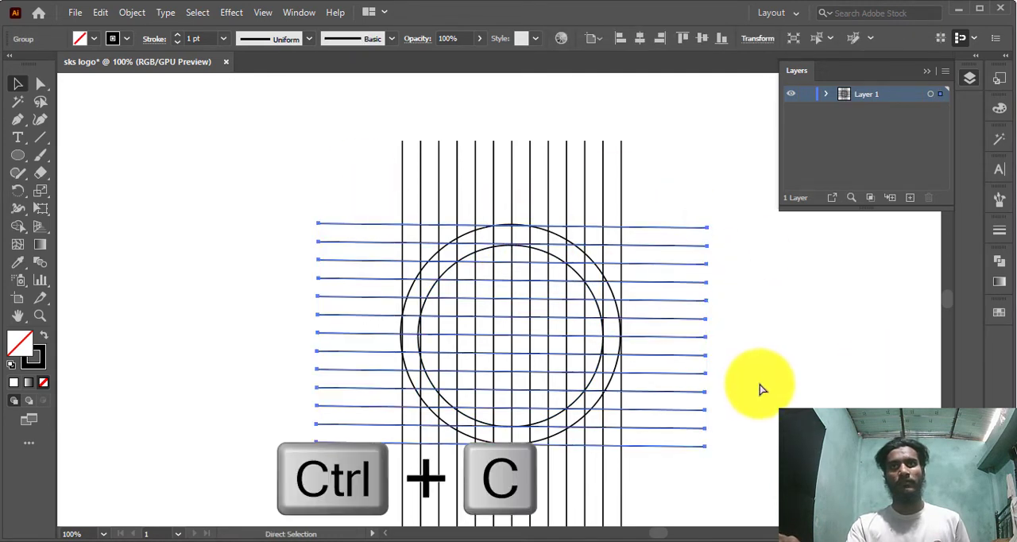
pyautogui.hotkey('ctrl', 'f')
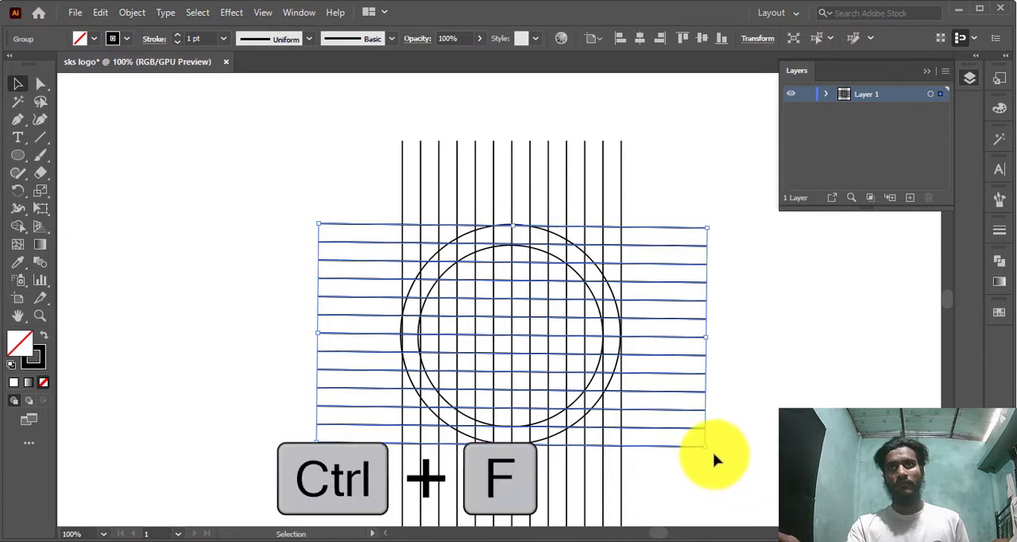
pyautogui.moveTo(706, 457); pyautogui.dragTo(735, 268)
pyautogui.click(785, 460)
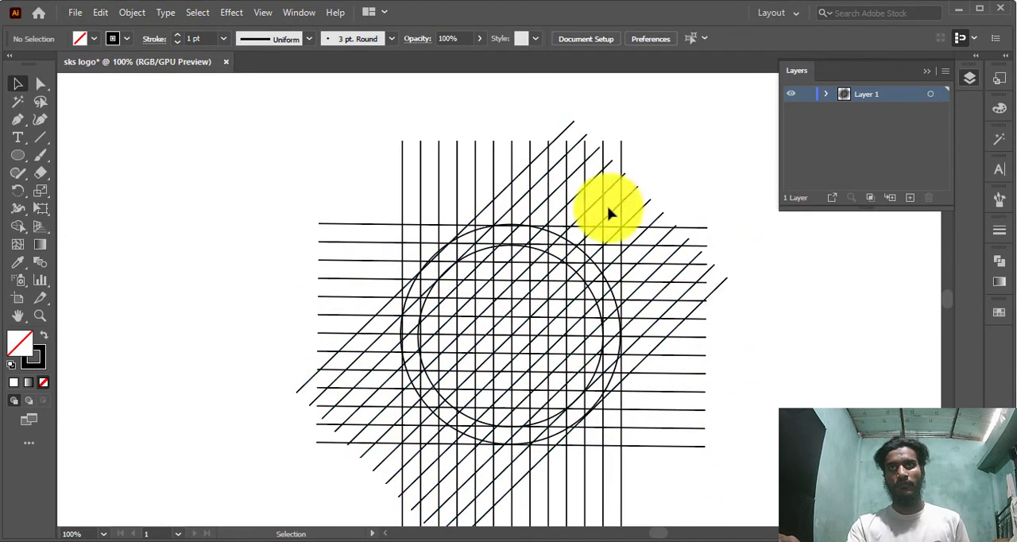
# Create a reflected copy of the diagonal line group across the vertical axis
pyautogui.click(727, 286)
pyautogui.rightClick(726, 285)
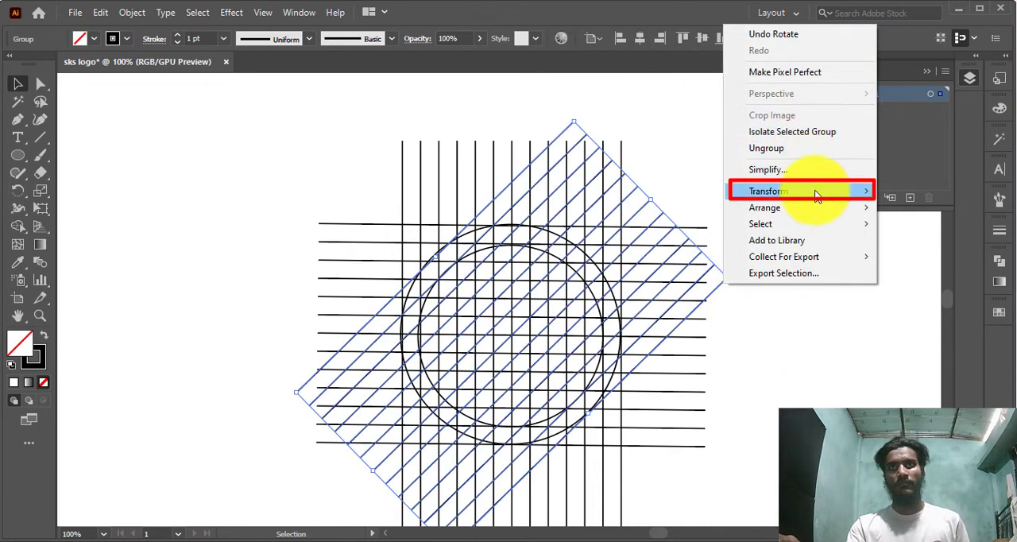
pyautogui.click(621, 245)
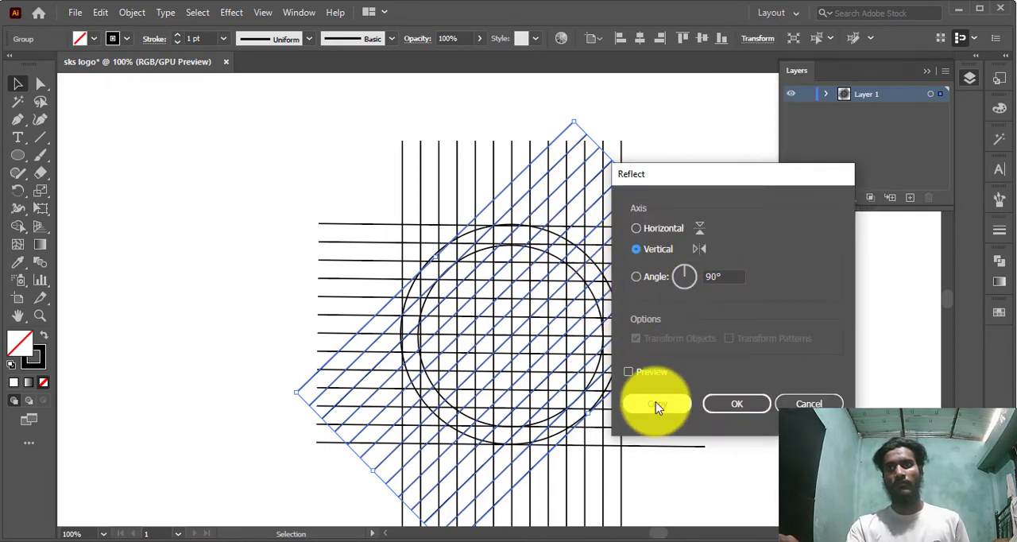
pyautogui.click(656, 405)
pyautogui.click(891, 344)
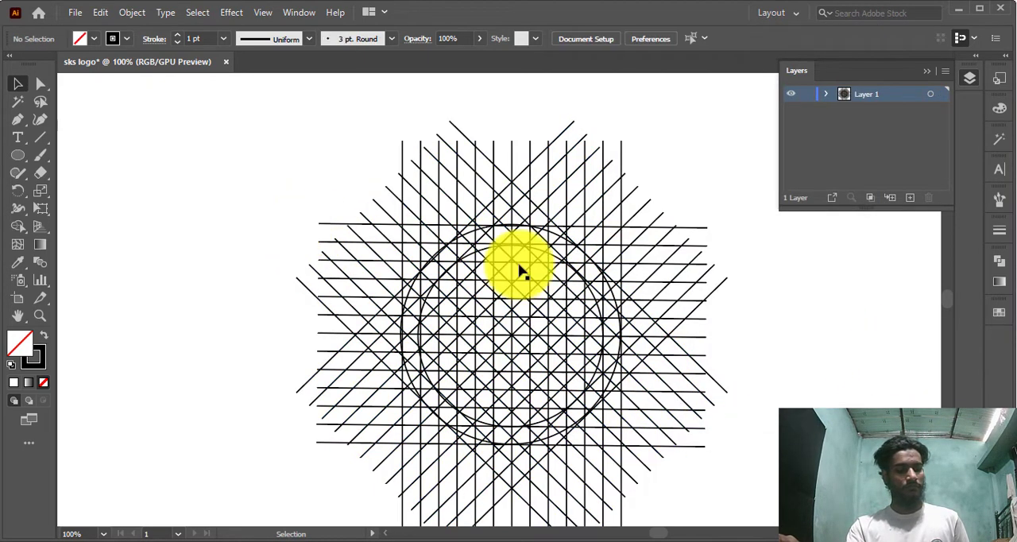
# Select all of the construction artwork, including every line group and both concentric circles
pyautogui.scroll(-2, 548, 273)
pyautogui.scroll(2, 323, 148)
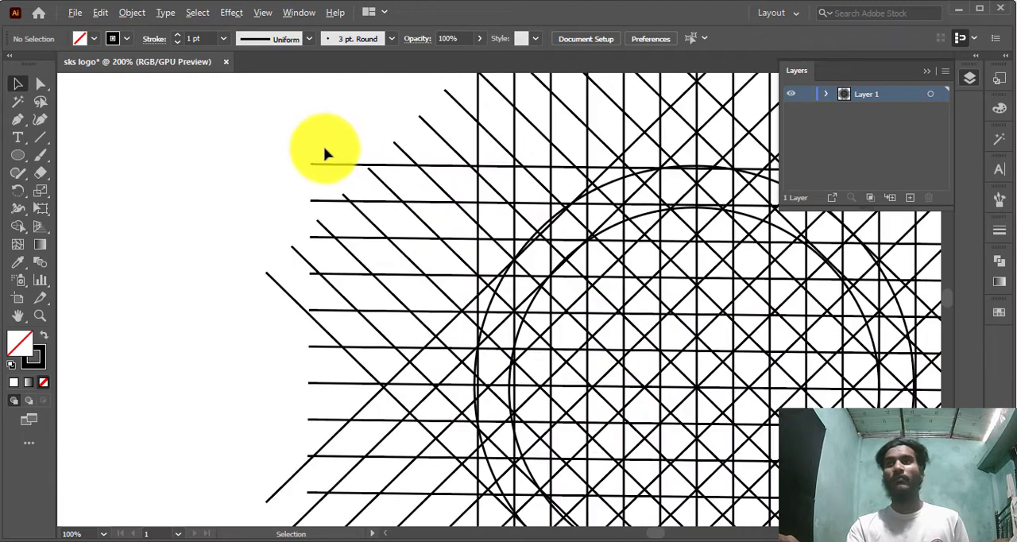
pyautogui.scroll(-3, 343, 145)
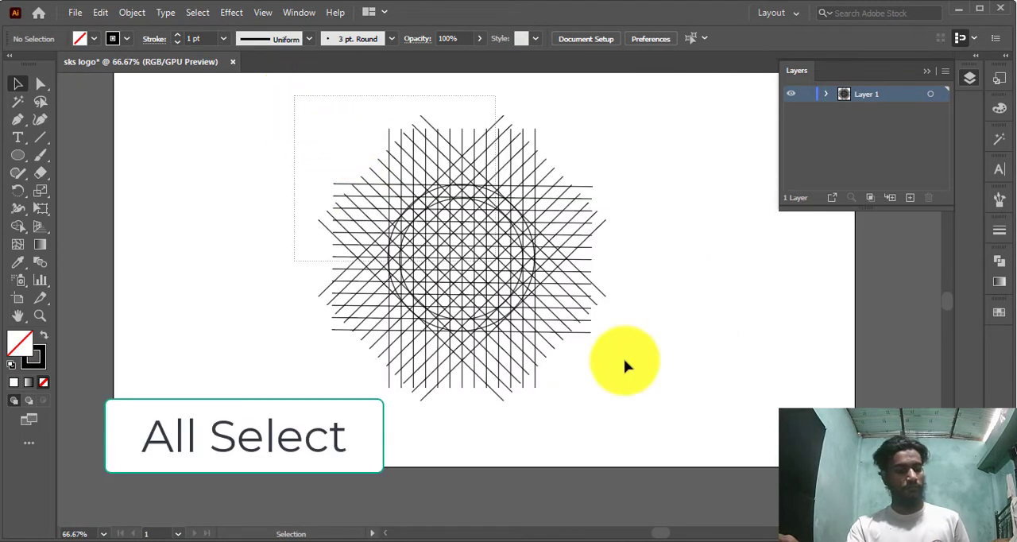
pyautogui.hotkey('ctrl', 'a')
pyautogui.scroll(2, 492, 389)
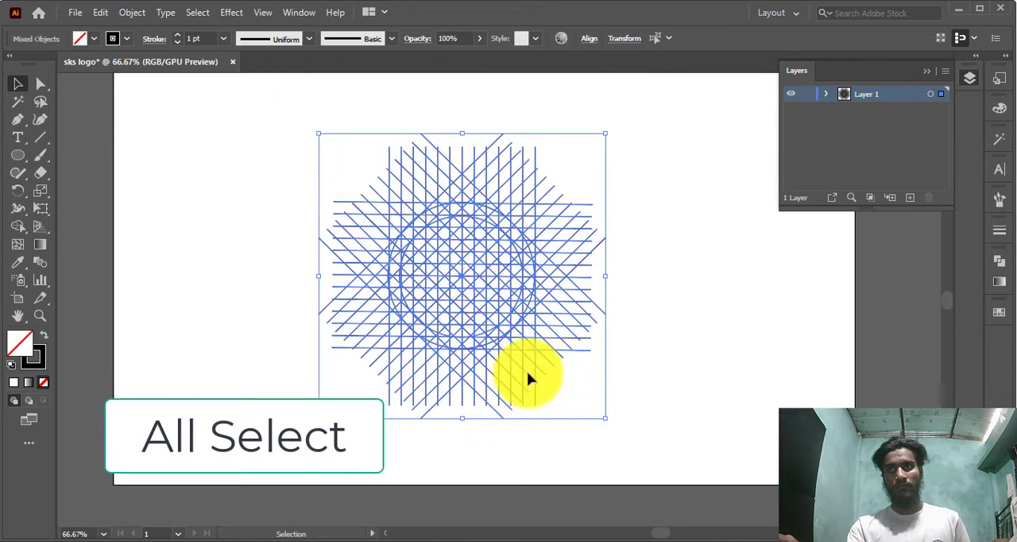
pyautogui.scroll(1, 470, 335)
pyautogui.scroll(1, 442, 186)
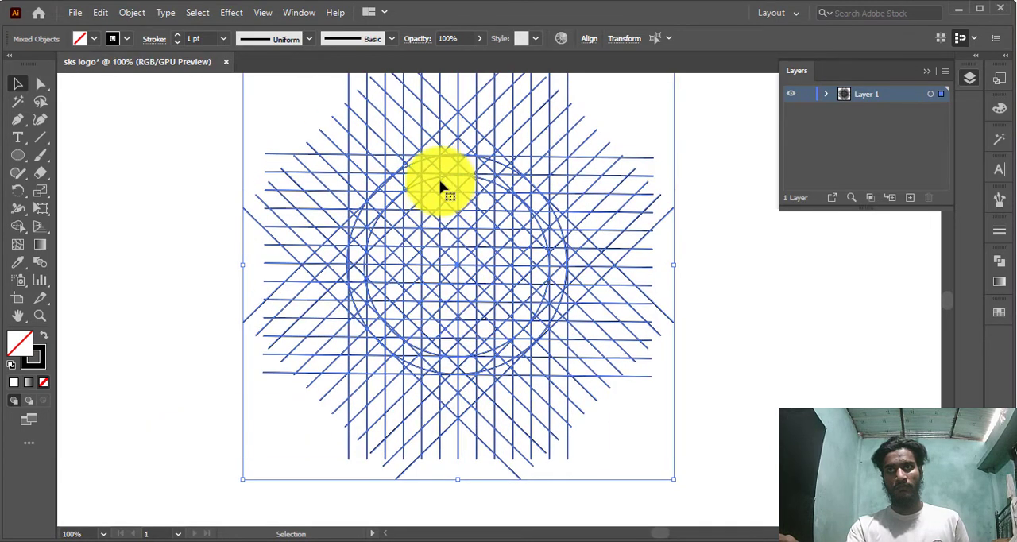
pyautogui.scroll(1, 446, 195)
pyautogui.scroll(1, 447, 199)
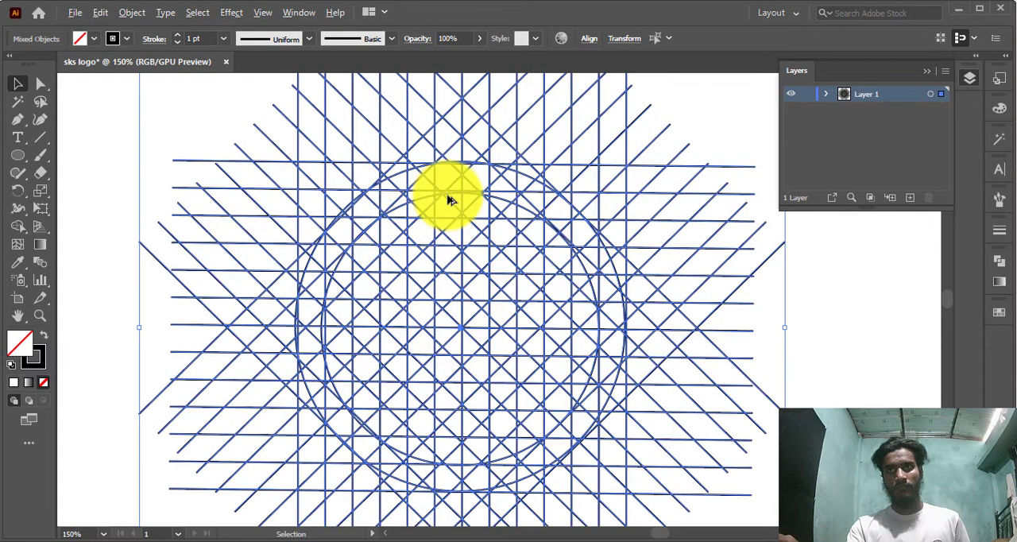
# With Shape Builder, merge the black-filled grid cells in the left third of the circles into a rough letter S
pyautogui.moveTo(15, 231); pyautogui.dragTo(102, 230)
pyautogui.moveTo(393, 196)
pyautogui.mouseDown()
pyautogui.moveTo(367, 196)
pyautogui.moveTo(304, 311)
pyautogui.mouseUp()
pyautogui.moveTo(396, 333)
pyautogui.mouseDown()
pyautogui.moveTo(391, 461)
pyautogui.moveTo(357, 450)
pyautogui.mouseUp()
pyautogui.moveTo(318, 399); pyautogui.dragTo(319, 398)
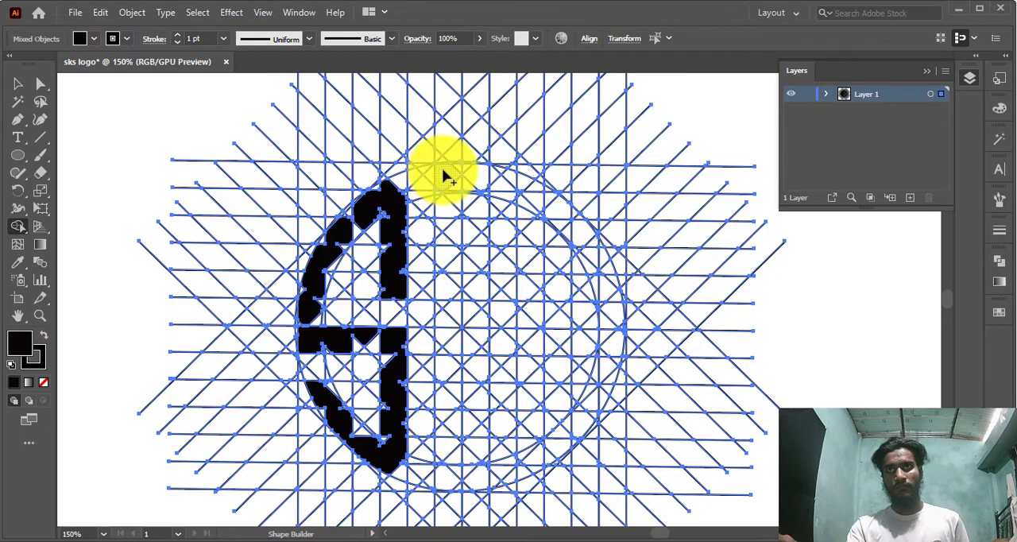
# Merge the middle grid cells into a rough letter K and the right-hand cells into a rough second S with Shape Builder
pyautogui.moveTo(441, 168); pyautogui.dragTo(447, 509)
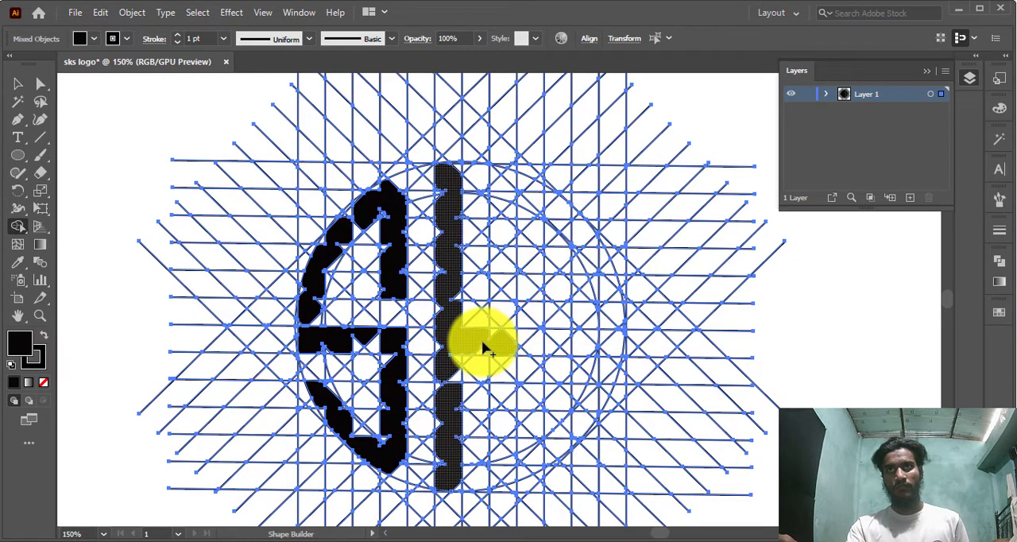
pyautogui.moveTo(486, 341); pyautogui.dragTo(487, 341)
pyautogui.moveTo(502, 176)
pyautogui.mouseDown()
pyautogui.moveTo(492, 322)
pyautogui.moveTo(483, 332)
pyautogui.mouseUp()
pyautogui.hotkey('ctrl', 'z')
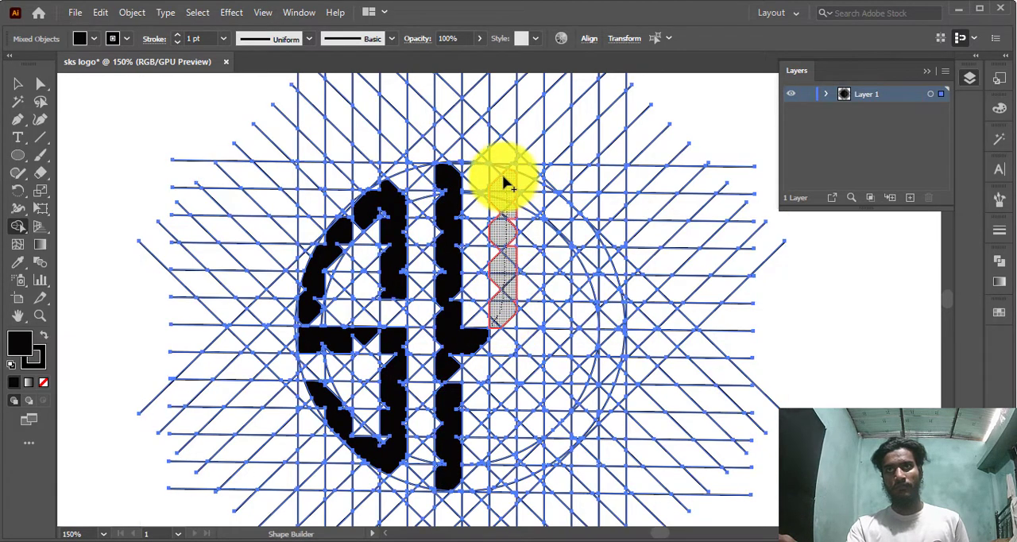
pyautogui.click(502, 173)
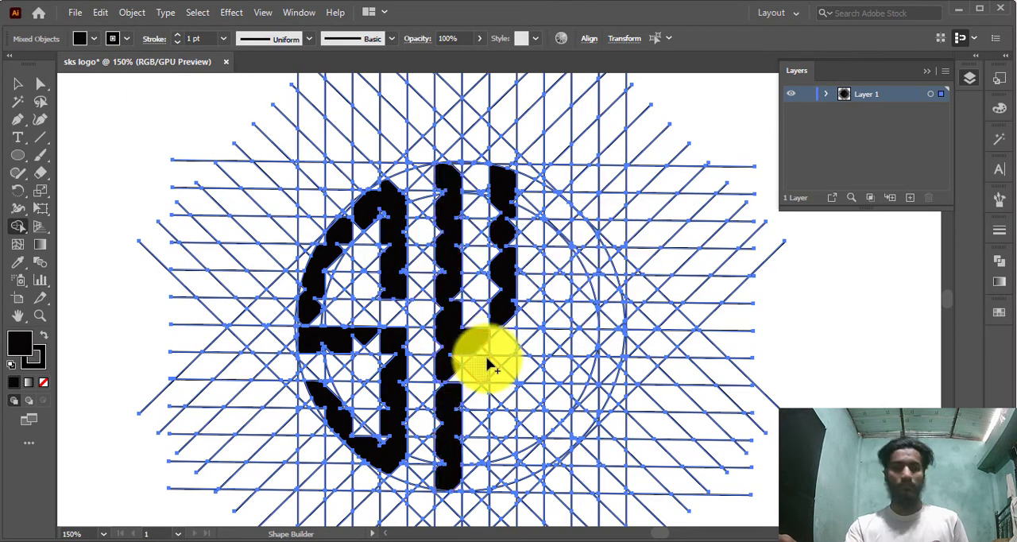
pyautogui.moveTo(489, 363)
pyautogui.mouseDown()
pyautogui.moveTo(496, 479)
pyautogui.moveTo(510, 482)
pyautogui.moveTo(503, 370)
pyautogui.mouseUp()
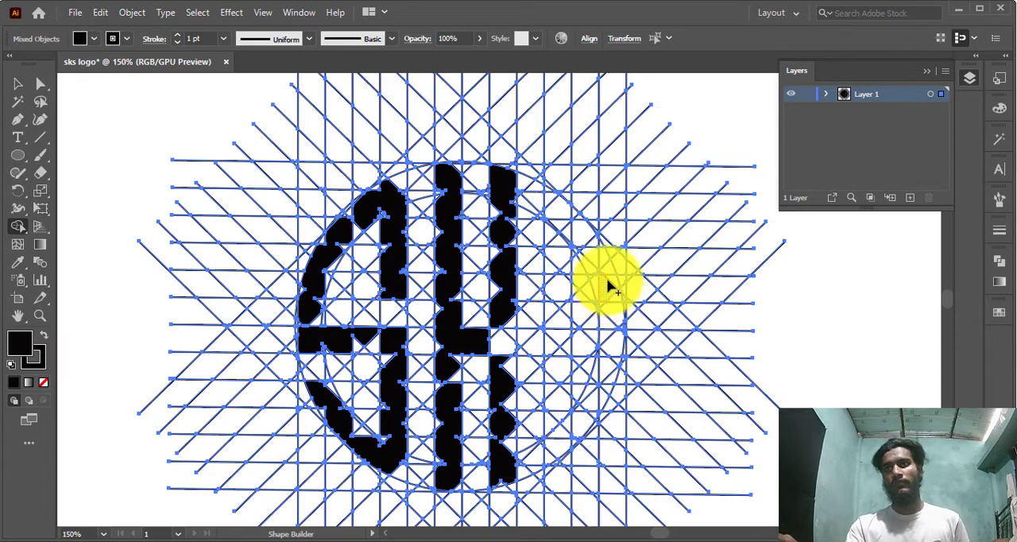
pyautogui.moveTo(617, 281)
pyautogui.mouseDown()
pyautogui.moveTo(560, 209)
pyautogui.moveTo(552, 333)
pyautogui.moveTo(601, 343)
pyautogui.moveTo(606, 357)
pyautogui.moveTo(568, 440)
pyautogui.moveTo(548, 383)
pyautogui.mouseUp()
# Merge the leftover cells along the left S's upper arc and inner corner so its outline follows the outer circle
pyautogui.scroll(5, 470, 334)
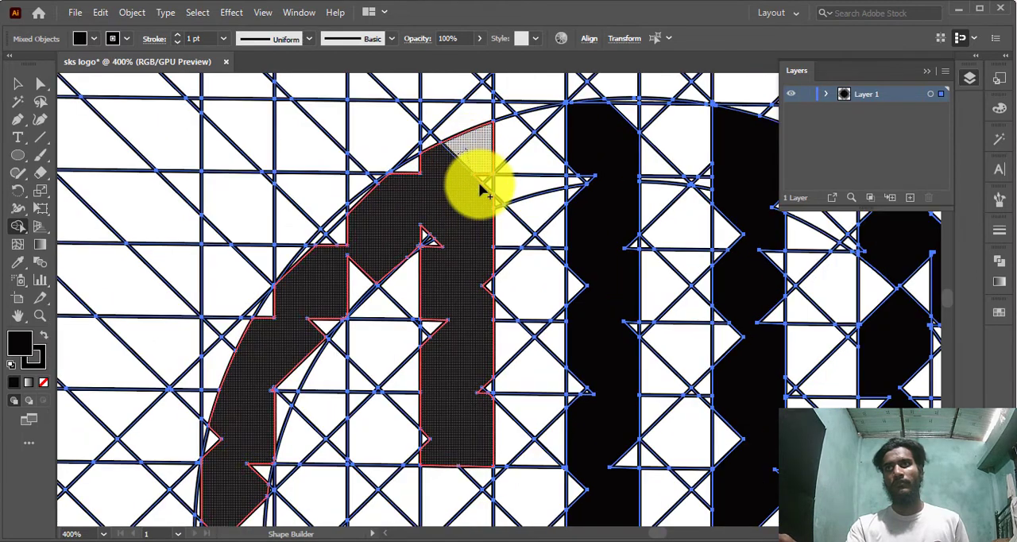
pyautogui.moveTo(479, 183); pyautogui.dragTo(482, 195)
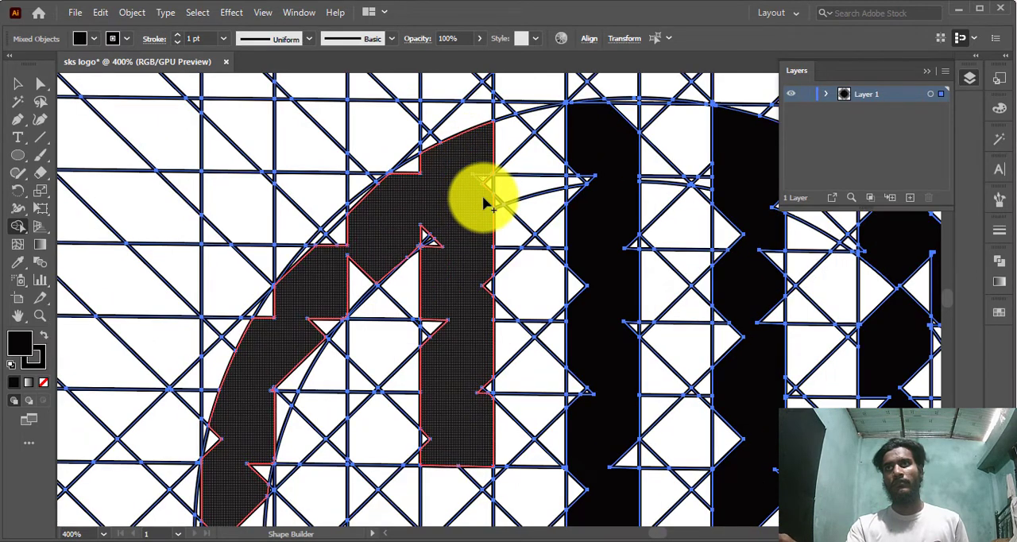
pyautogui.moveTo(436, 239); pyautogui.dragTo(433, 260)
pyautogui.moveTo(413, 164)
pyautogui.mouseDown()
pyautogui.moveTo(403, 180)
pyautogui.moveTo(431, 166)
pyautogui.mouseUp()
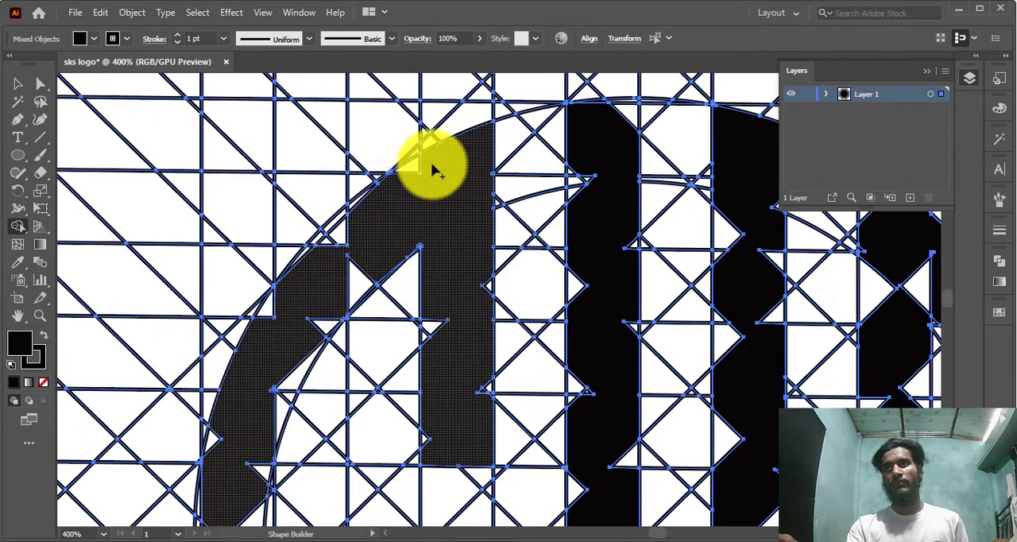
pyautogui.moveTo(342, 230); pyautogui.dragTo(391, 237)
pyautogui.moveTo(391, 238); pyautogui.dragTo(321, 320)
pyautogui.scroll(-2, 306, 321)
pyautogui.moveTo(254, 324); pyautogui.dragTo(268, 292)
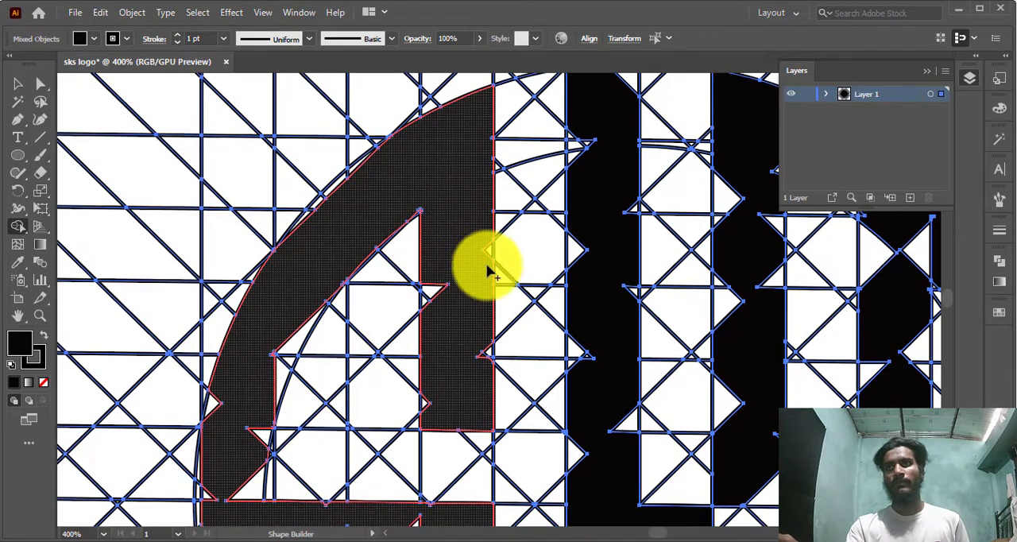
# Fill the triangular notches on both sides of the left S's upper vertical bar and in its crossbar
pyautogui.moveTo(488, 248)
pyautogui.mouseDown()
pyautogui.moveTo(441, 262)
pyautogui.moveTo(428, 396)
pyautogui.mouseUp()
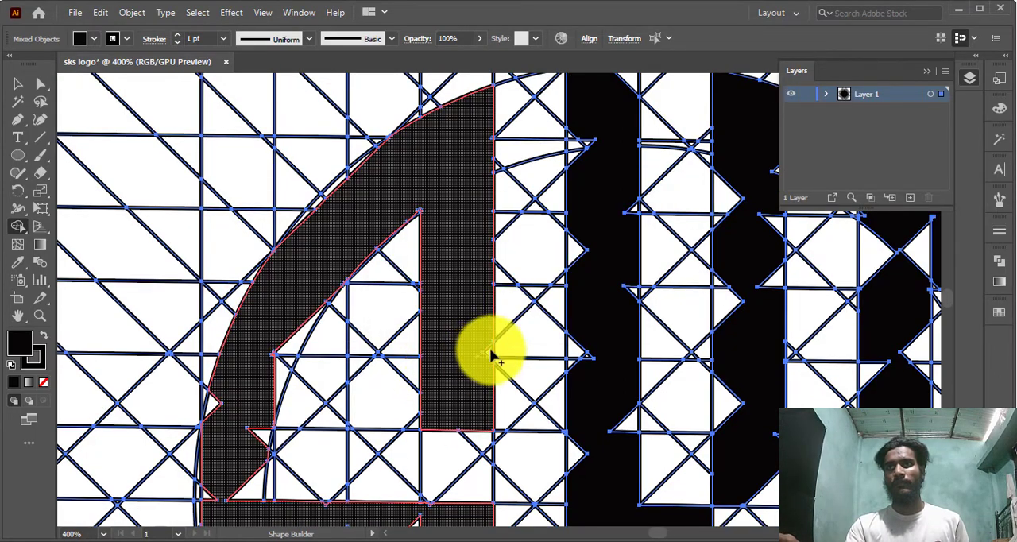
pyautogui.moveTo(490, 355); pyautogui.dragTo(433, 326)
pyautogui.scroll(-5, 458, 321)
pyautogui.scroll(4, 491, 316)
pyautogui.moveTo(476, 120); pyautogui.dragTo(460, 139)
pyautogui.scroll(-9, 324, 274)
pyautogui.moveTo(262, 380); pyautogui.dragTo(208, 370)
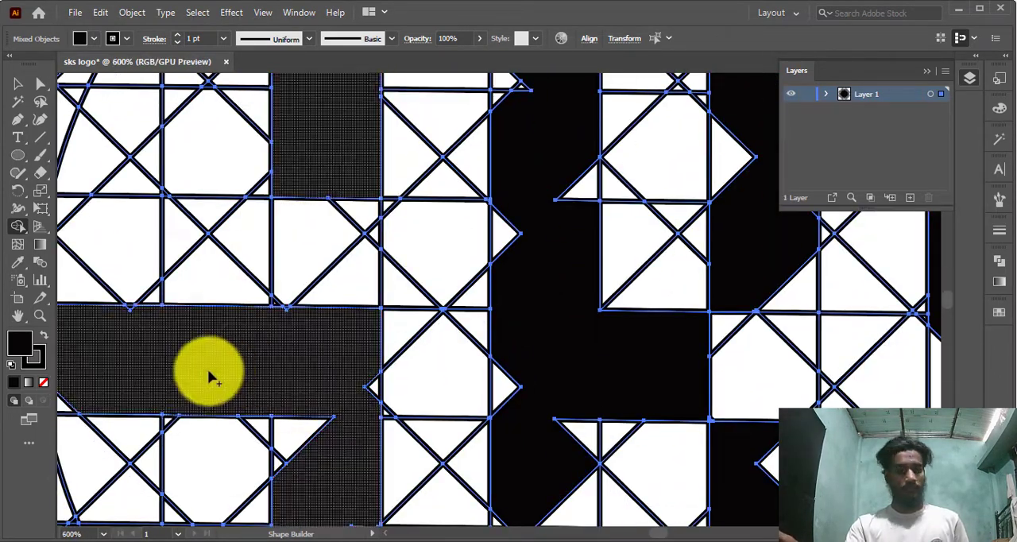
# Fill the triangular notches on both sides of the left S's lower vertical bar
pyautogui.scroll(-4, 238, 365)
pyautogui.moveTo(287, 364); pyautogui.dragTo(342, 371)
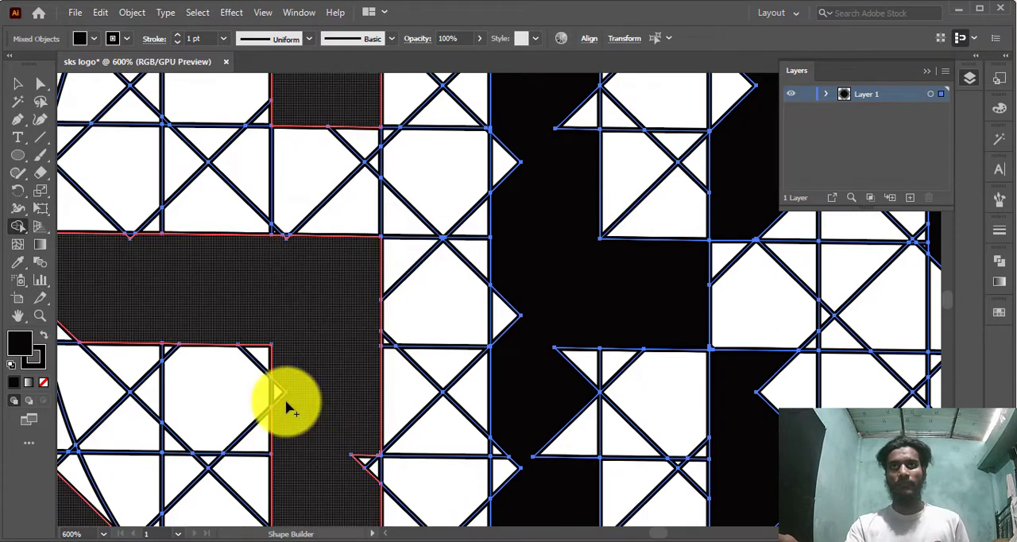
pyautogui.moveTo(277, 393); pyautogui.dragTo(287, 404)
pyautogui.scroll(-4, 349, 389)
pyautogui.moveTo(364, 384); pyautogui.dragTo(341, 386)
pyautogui.scroll(-9, 327, 383)
pyautogui.moveTo(279, 306); pyautogui.dragTo(295, 322)
# Merge the missing cells around the bottom corner of the left S, where the lower bar meets the curve
pyautogui.scroll(-4, 350, 341)
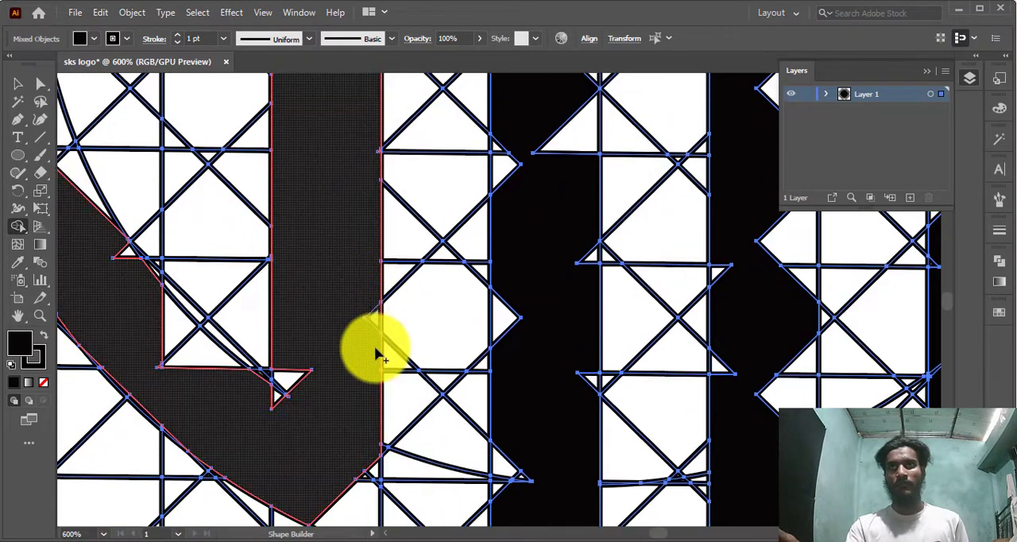
pyautogui.moveTo(374, 347); pyautogui.dragTo(370, 350)
pyautogui.scroll(-2, 341, 350)
pyautogui.moveTo(292, 306); pyautogui.dragTo(255, 345)
pyautogui.moveTo(170, 256); pyautogui.dragTo(224, 309)
# Fill the gaps along the left S's lower curve so its inner and outer edges follow the two circles
pyautogui.scroll(-3, 315, 368)
pyautogui.moveTo(342, 360); pyautogui.dragTo(333, 406)
pyautogui.scroll(4, 361, 362)
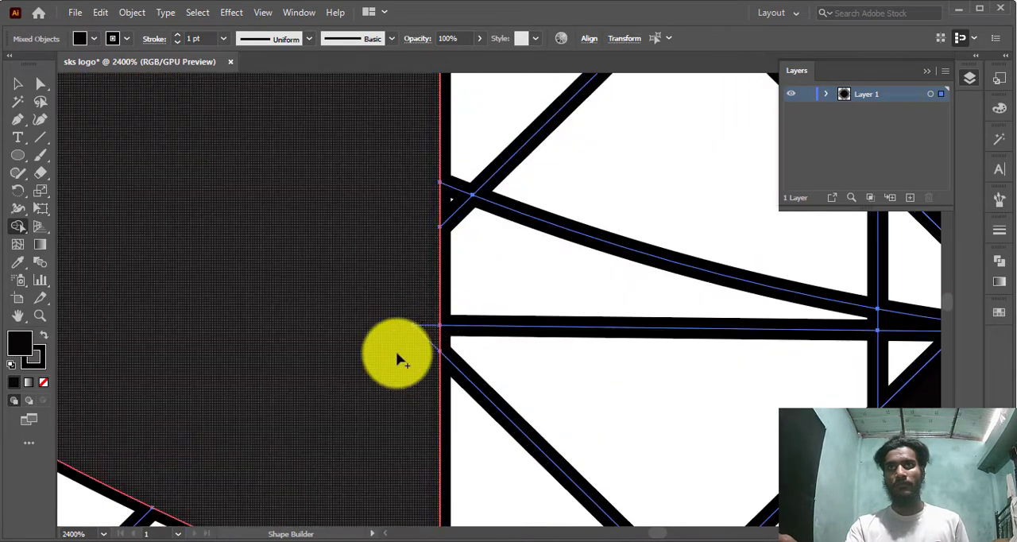
pyautogui.scroll(-4, 318, 345)
pyautogui.hscroll(-10, 95, 268)
pyautogui.scroll(8, 250, 310)
pyautogui.hscroll(-4, 255, 309)
pyautogui.moveTo(136, 197)
pyautogui.mouseDown()
pyautogui.moveTo(222, 212)
pyautogui.moveTo(287, 368)
pyautogui.moveTo(293, 343)
pyautogui.moveTo(314, 357)
pyautogui.mouseUp()
pyautogui.scroll(1, 326, 366)
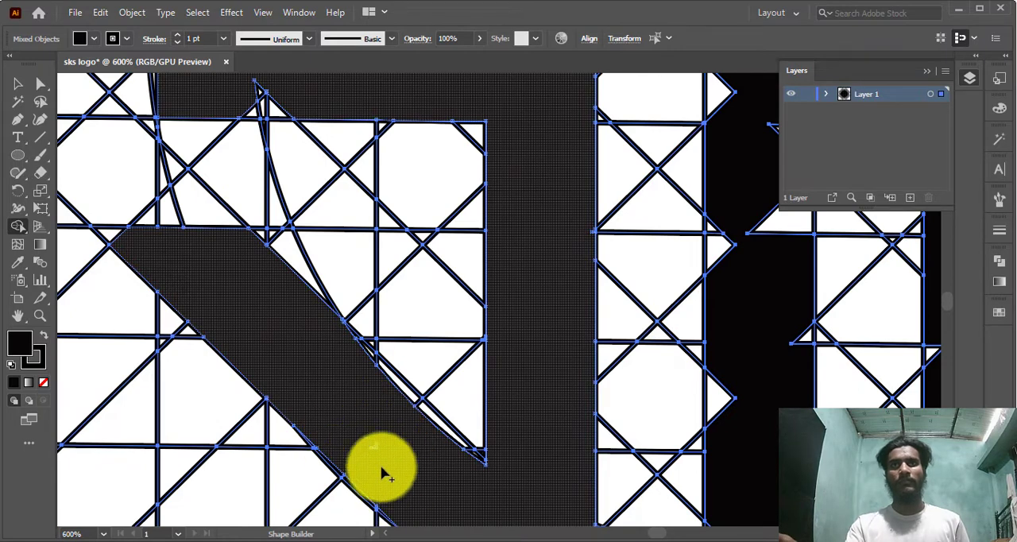
pyautogui.scroll(-5, 336, 415)
pyautogui.scroll(4, 313, 386)
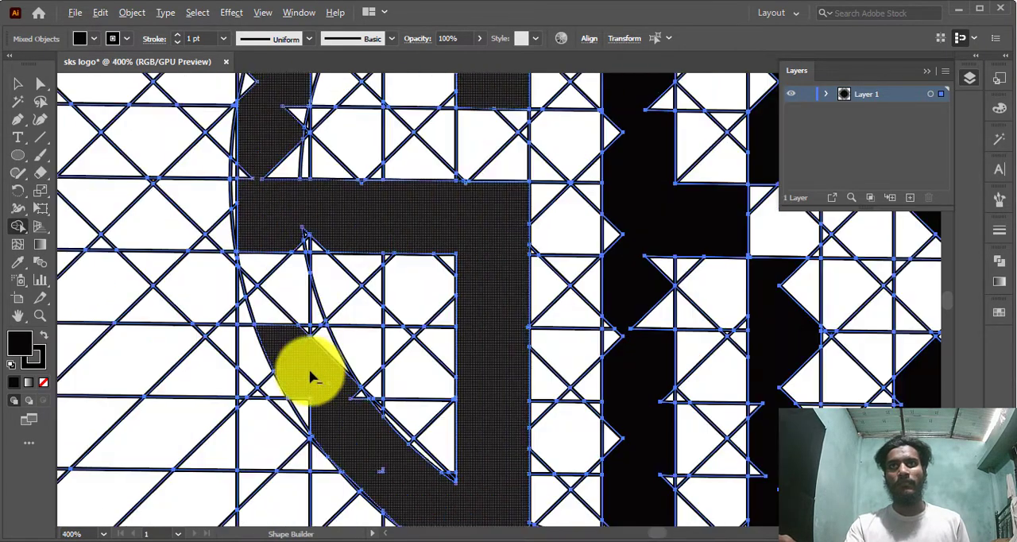
pyautogui.moveTo(311, 377)
pyautogui.mouseDown()
pyautogui.moveTo(350, 398)
pyautogui.moveTo(303, 387)
pyautogui.moveTo(317, 428)
pyautogui.moveTo(300, 393)
pyautogui.mouseUp()
pyautogui.scroll(-2, 369, 456)
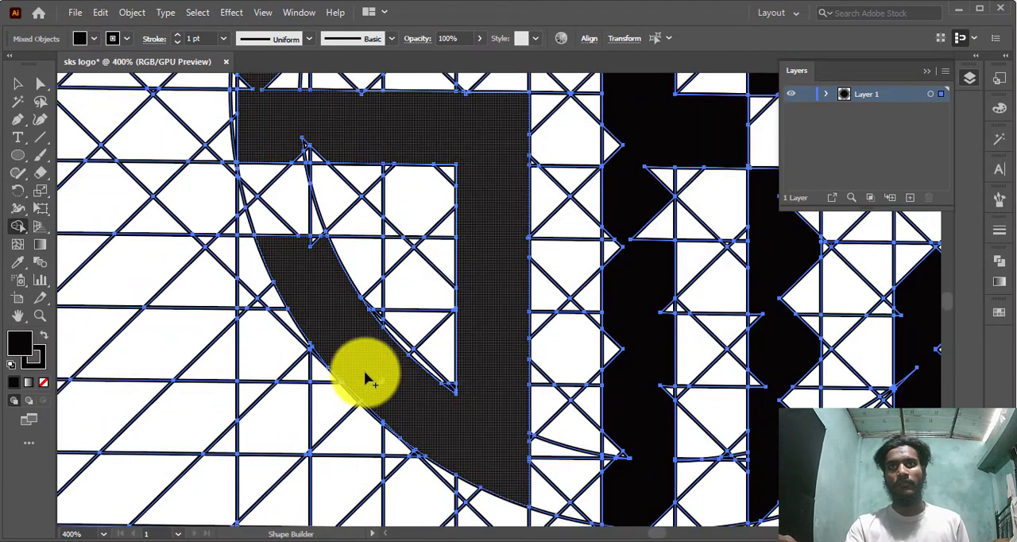
pyautogui.moveTo(364, 373); pyautogui.dragTo(392, 399)
pyautogui.scroll(1, 311, 288)
pyautogui.moveTo(322, 296)
pyautogui.mouseDown()
pyautogui.moveTo(315, 265)
pyautogui.moveTo(298, 283)
pyautogui.mouseUp()
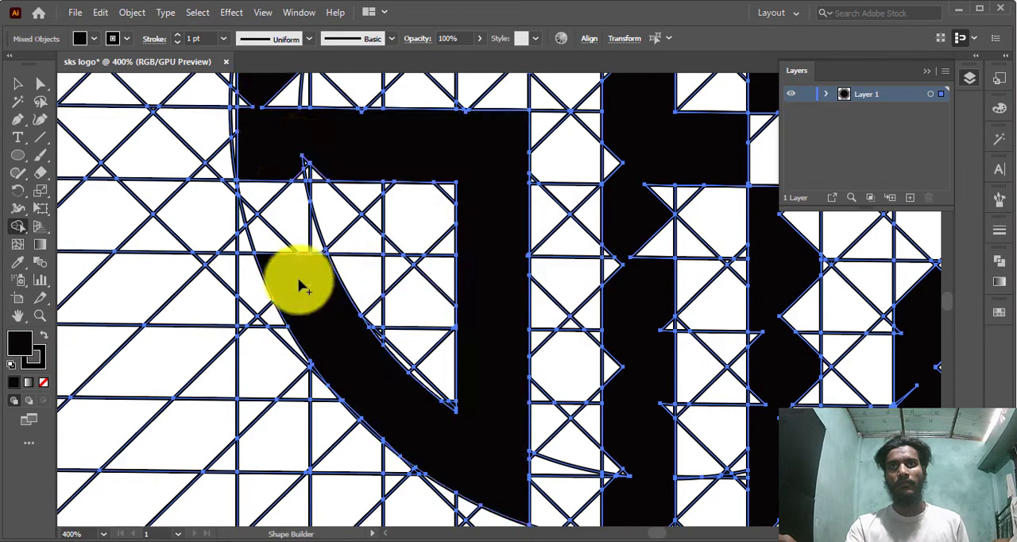
# Fill the remaining notches in the left S's crossbar and in the arc that rises from its left end
pyautogui.scroll(1, 297, 282)
pyautogui.moveTo(296, 209); pyautogui.dragTo(448, 249)
pyautogui.scroll(5, 386, 262)
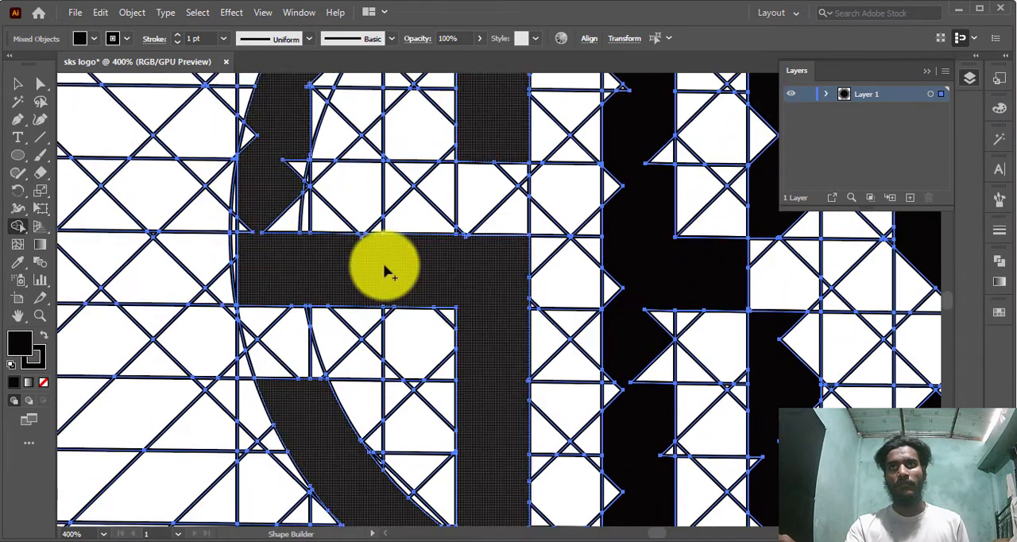
pyautogui.scroll(-5, 395, 159)
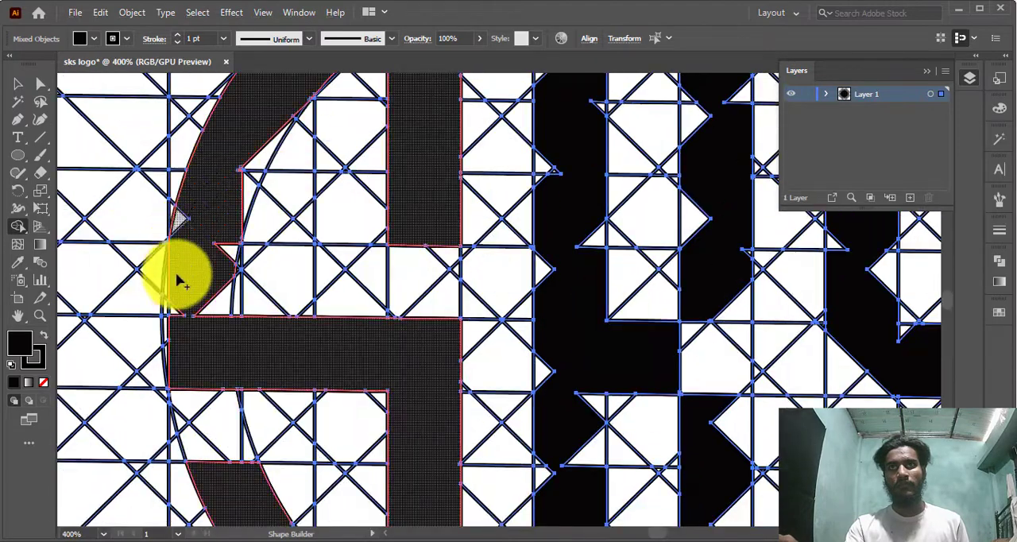
pyautogui.moveTo(179, 279)
pyautogui.mouseDown()
pyautogui.moveTo(228, 313)
pyautogui.moveTo(204, 311)
pyautogui.mouseUp()
pyautogui.scroll(2, 216, 263)
pyautogui.moveTo(216, 262)
pyautogui.mouseDown()
pyautogui.moveTo(251, 245)
pyautogui.moveTo(248, 270)
pyautogui.mouseUp()
pyautogui.scroll(1, 238, 318)
pyautogui.moveTo(228, 350)
pyautogui.mouseDown()
pyautogui.moveTo(272, 313)
pyautogui.moveTo(244, 285)
pyautogui.moveTo(244, 345)
pyautogui.mouseUp()
pyautogui.scroll(10, 303, 270)
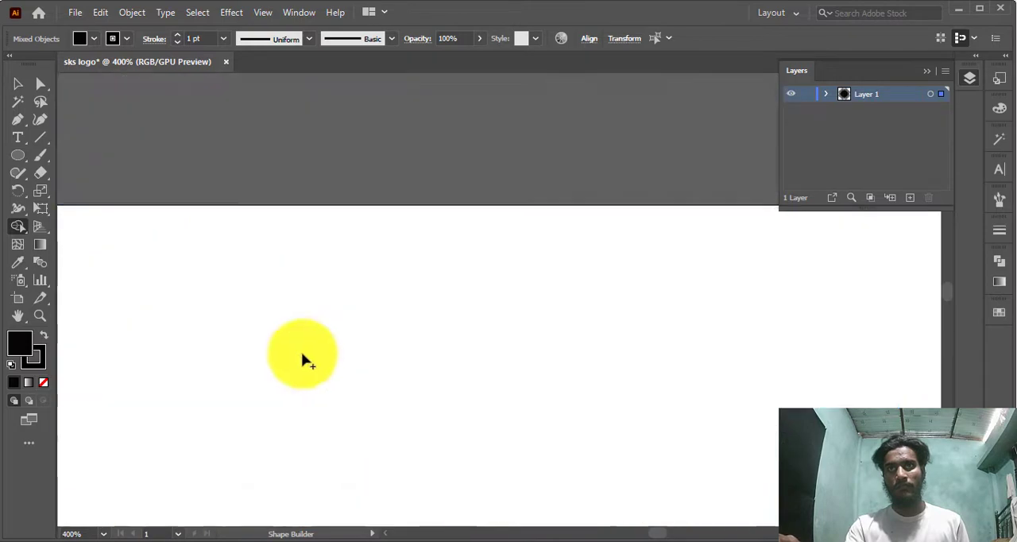
# Clean up the thin slivers along the outer and inner edges of the left S's upper arc
pyautogui.scroll(-9, 348, 433)
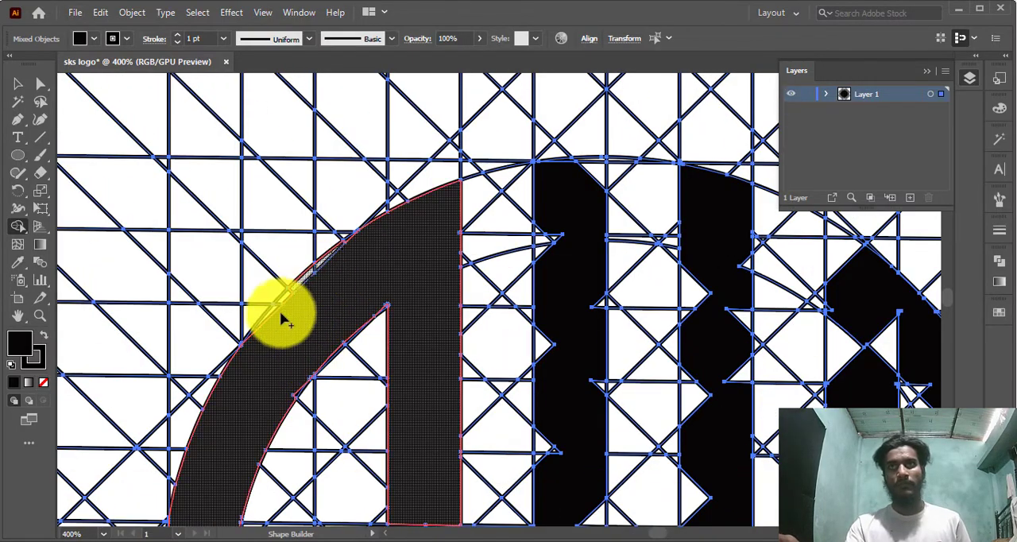
pyautogui.scroll(6, 306, 397)
pyautogui.moveTo(266, 314)
pyautogui.mouseDown()
pyautogui.moveTo(303, 331)
pyautogui.moveTo(261, 365)
pyautogui.moveTo(246, 337)
pyautogui.mouseUp()
pyautogui.scroll(-5, 392, 243)
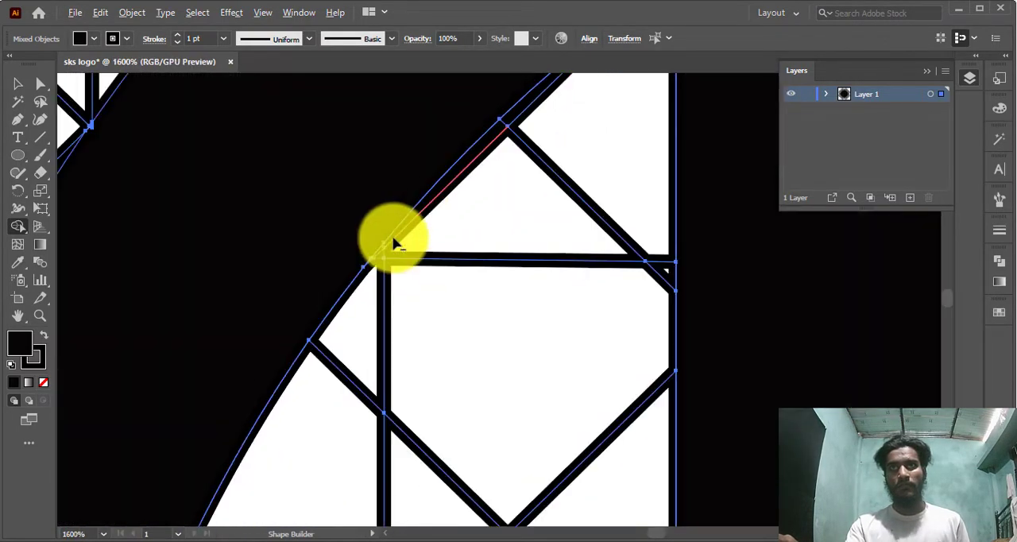
pyautogui.scroll(1, 445, 266)
pyautogui.scroll(-5, 537, 274)
pyautogui.scroll(4, 647, 288)
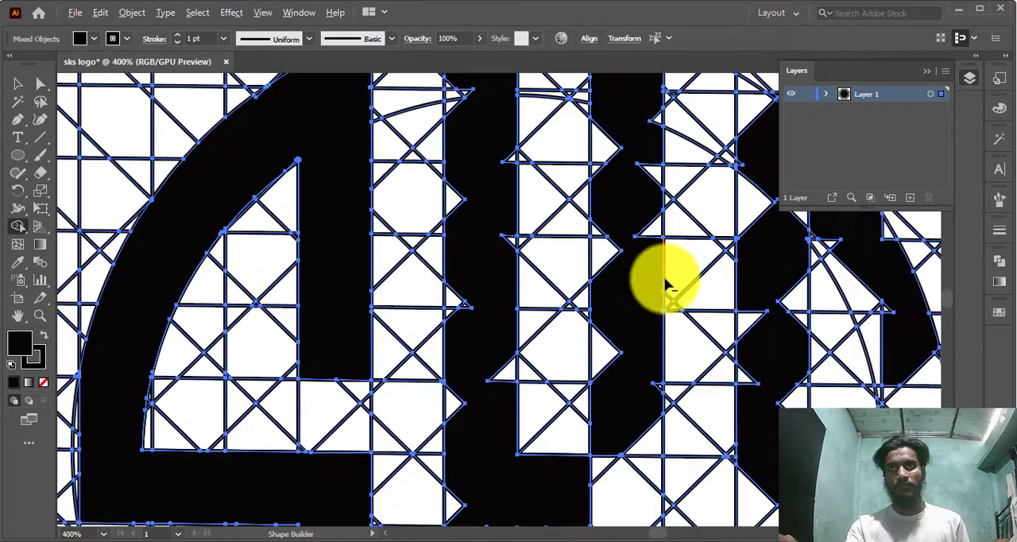
# Merge the notched cells of the K's left stem and upper right arm into straight solid bars
pyautogui.scroll(2, 420, 170)
pyautogui.moveTo(451, 153)
pyautogui.mouseDown()
pyautogui.moveTo(460, 295)
pyautogui.moveTo(499, 503)
pyautogui.moveTo(488, 408)
pyautogui.moveTo(509, 328)
pyautogui.mouseUp()
pyautogui.scroll(10, 499, 288)
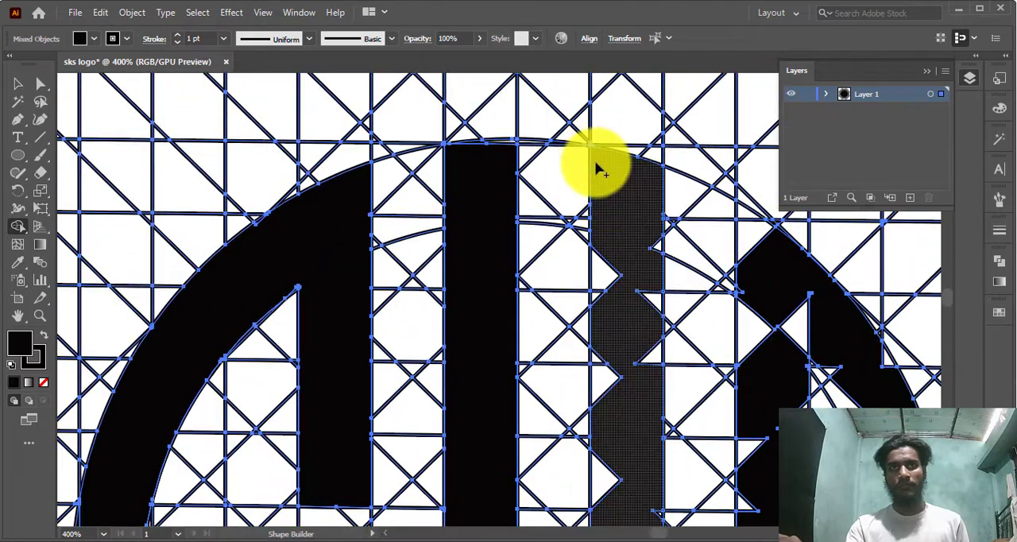
pyautogui.moveTo(597, 164)
pyautogui.mouseDown()
pyautogui.moveTo(649, 488)
pyautogui.moveTo(651, 336)
pyautogui.moveTo(658, 364)
pyautogui.moveTo(654, 356)
pyautogui.mouseUp()
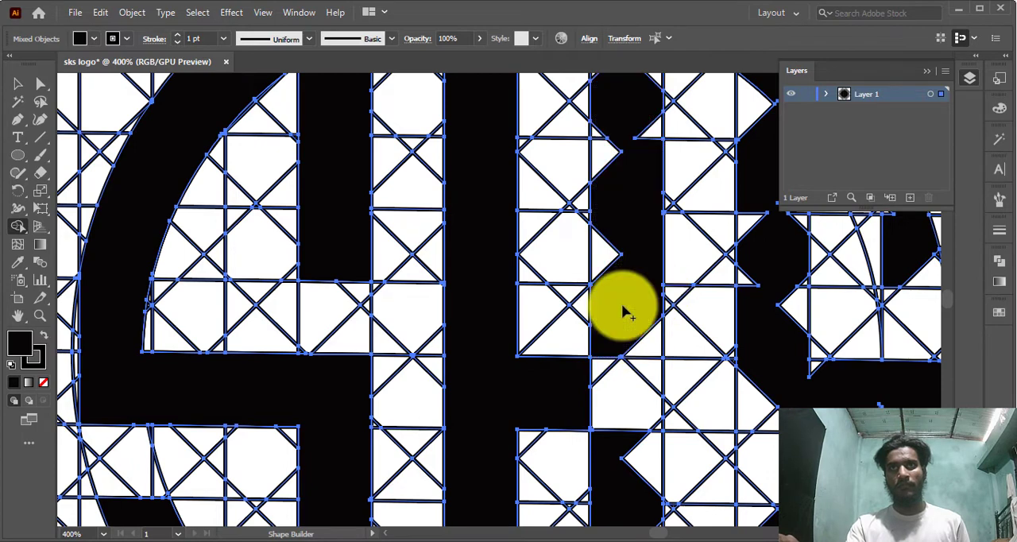
pyautogui.moveTo(623, 307)
pyautogui.mouseDown()
pyautogui.moveTo(609, 280)
pyautogui.moveTo(606, 135)
pyautogui.moveTo(623, 220)
pyautogui.mouseUp()
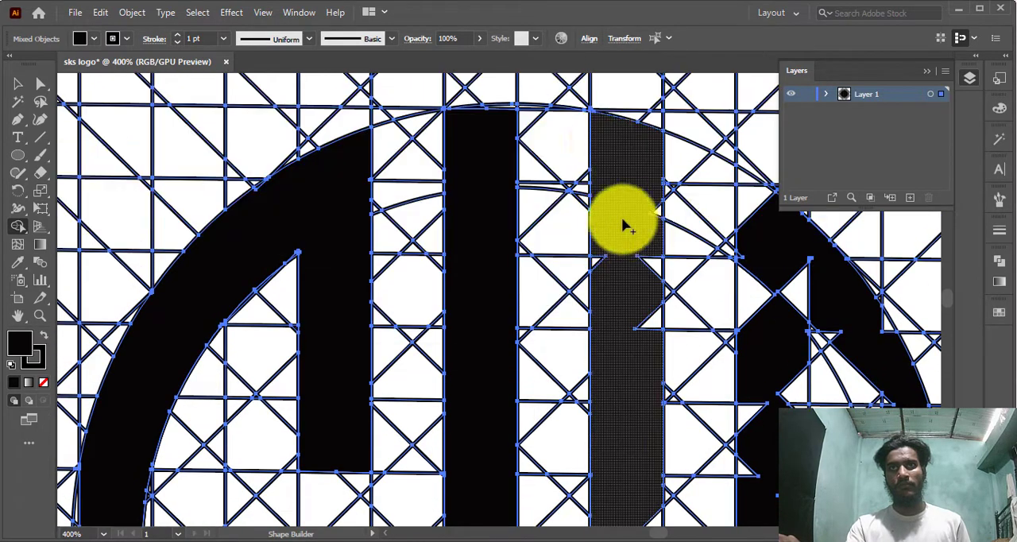
pyautogui.moveTo(630, 264)
pyautogui.mouseDown()
pyautogui.moveTo(624, 233)
pyautogui.moveTo(654, 403)
pyautogui.moveTo(601, 345)
pyautogui.moveTo(593, 427)
pyautogui.moveTo(574, 374)
pyautogui.moveTo(630, 398)
pyautogui.moveTo(614, 427)
pyautogui.moveTo(633, 332)
pyautogui.mouseUp()
pyautogui.moveTo(646, 327); pyautogui.dragTo(651, 250)
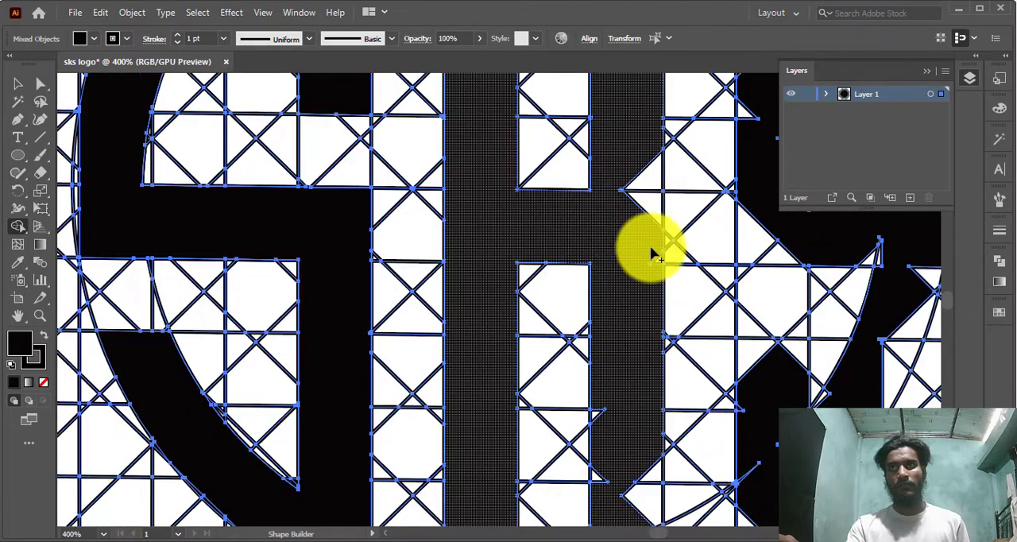
# Fill the notches in the K's lower right leg and complete the diagonal junction between its stem and arms
pyautogui.scroll(-2, 645, 318)
pyautogui.moveTo(598, 363)
pyautogui.mouseDown()
pyautogui.moveTo(594, 415)
pyautogui.moveTo(645, 439)
pyautogui.mouseUp()
pyautogui.scroll(3, 657, 417)
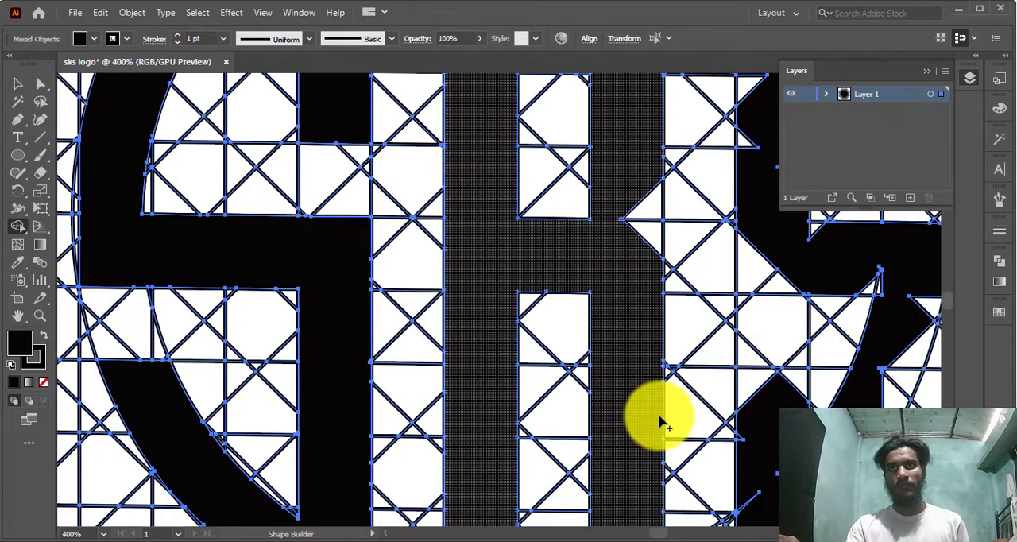
pyautogui.scroll(-2, 654, 425)
pyautogui.scroll(1, 656, 349)
pyautogui.scroll(6, 666, 380)
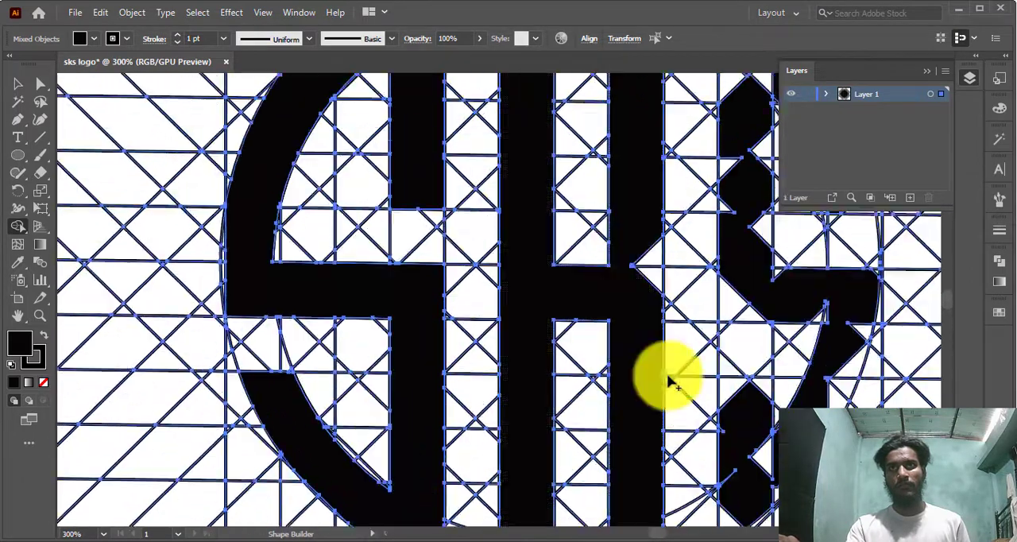
pyautogui.moveTo(626, 398); pyautogui.dragTo(592, 409)
pyautogui.scroll(-3, 607, 381)
pyautogui.scroll(-2, 652, 354)
pyautogui.scroll(5, 710, 368)
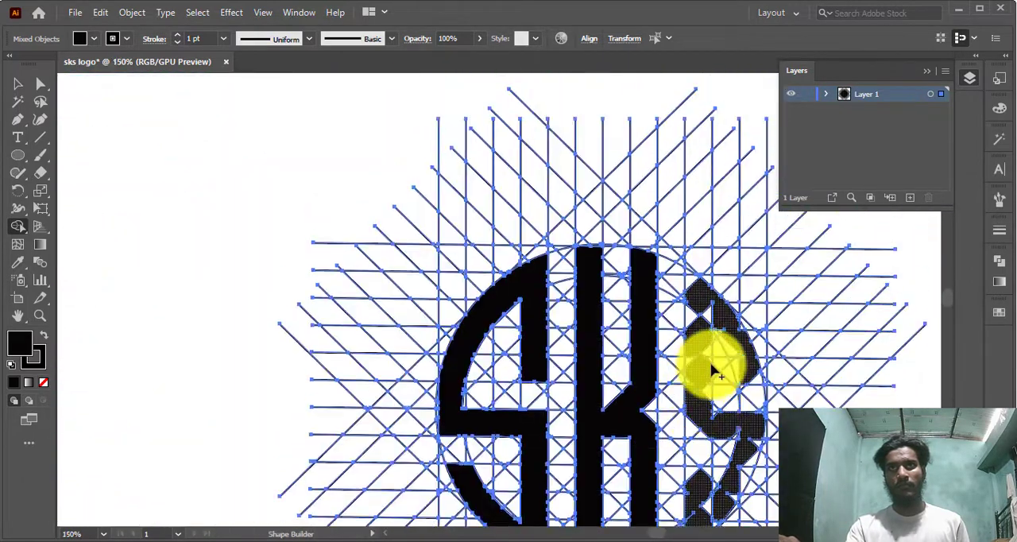
# Merge the notched cells of the right S's upper arc into a solid band with a smooth inner edge
pyautogui.scroll(-3, 719, 389)
pyautogui.scroll(3, 719, 381)
pyautogui.scroll(-2, 647, 151)
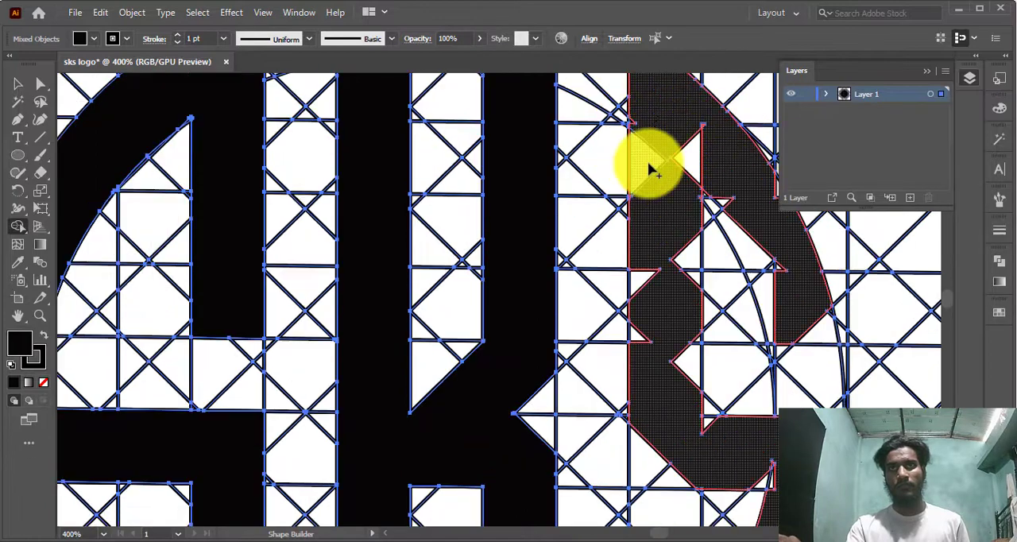
pyautogui.scroll(-1, 740, 190)
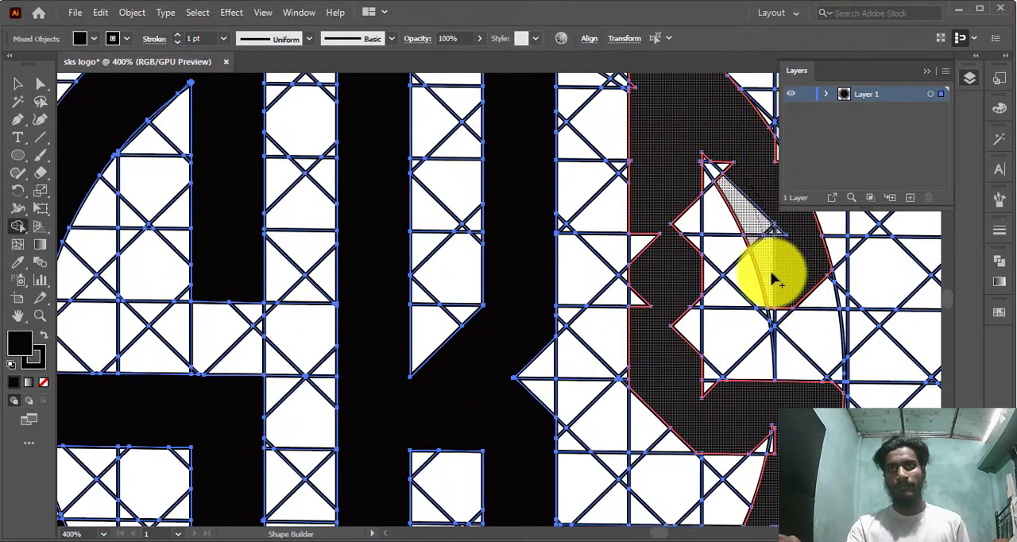
pyautogui.scroll(3, 822, 262)
pyautogui.scroll(-2, 747, 223)
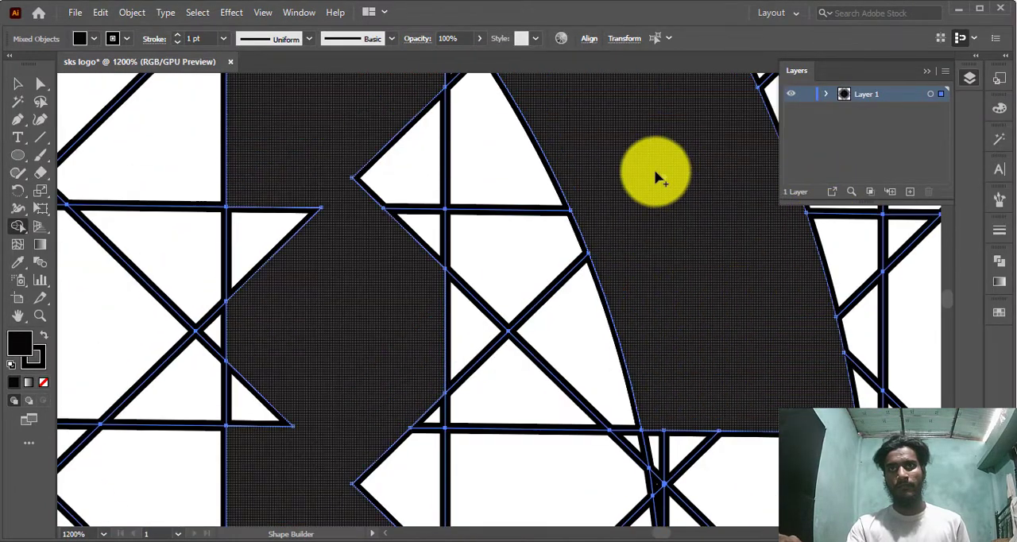
pyautogui.scroll(-1, 564, 155)
pyautogui.click(484, 147)
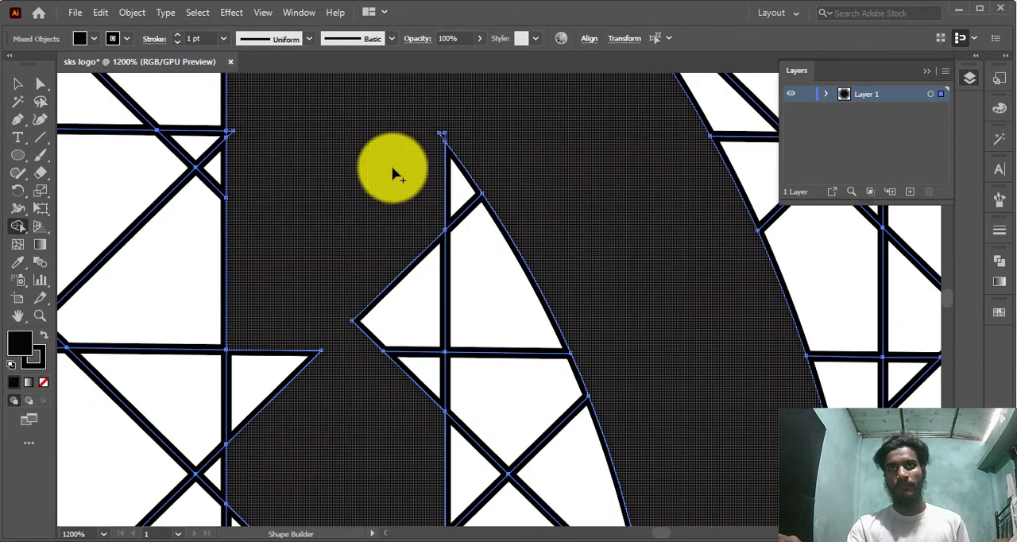
# Fill the notches in the right S's upper stem and crossbar, squaring the corner where they meet
pyautogui.scroll(-2, 236, 93)
pyautogui.moveTo(237, 94); pyautogui.dragTo(420, 480)
pyautogui.scroll(-3, 358, 373)
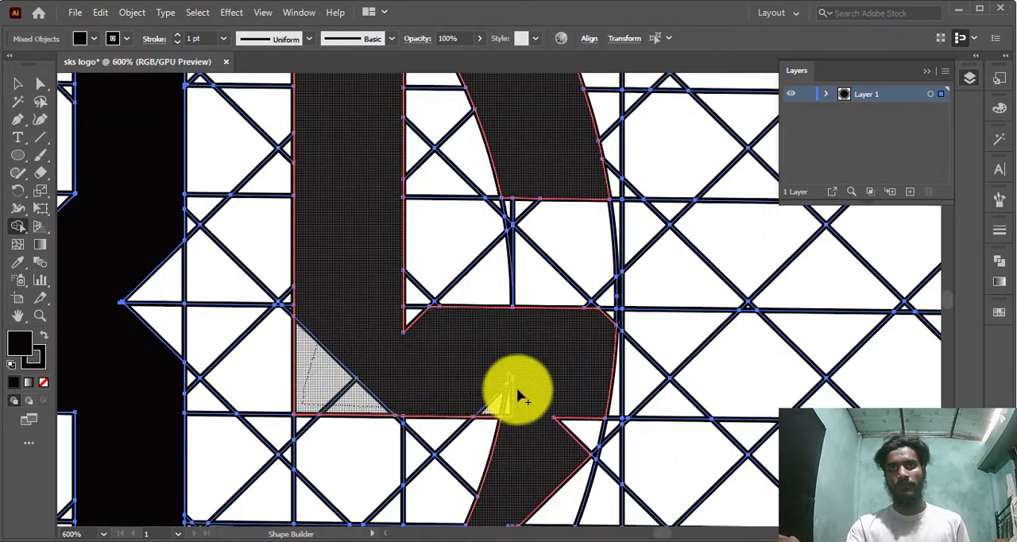
pyautogui.moveTo(563, 426); pyautogui.dragTo(569, 455)
pyautogui.scroll(-3, 493, 270)
pyautogui.moveTo(474, 241); pyautogui.dragTo(541, 240)
pyautogui.scroll(-2, 556, 255)
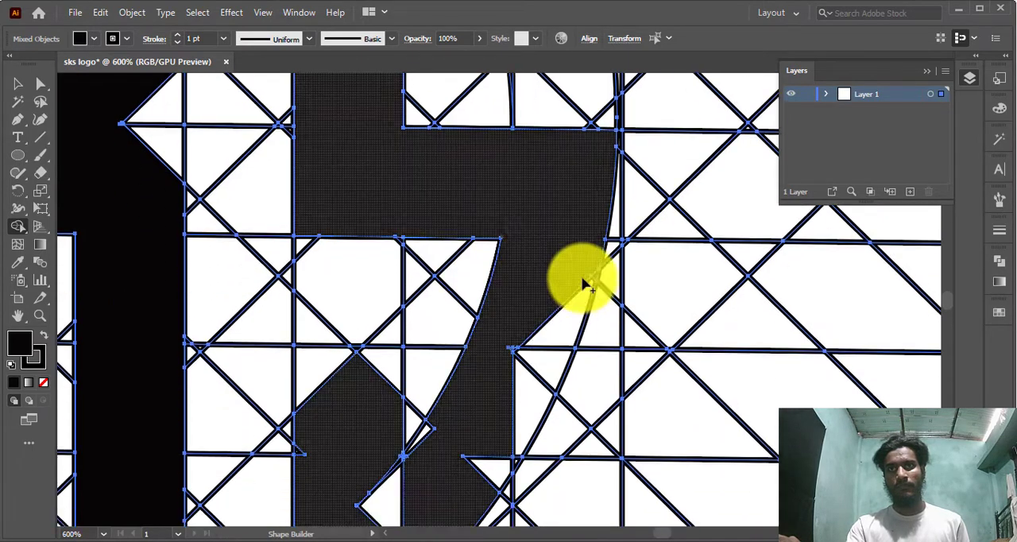
# Merge the gaps along the right S's lower arc and fill the cells joining it to the short lower stem
pyautogui.moveTo(583, 281); pyautogui.dragTo(515, 402)
pyautogui.scroll(-4, 515, 344)
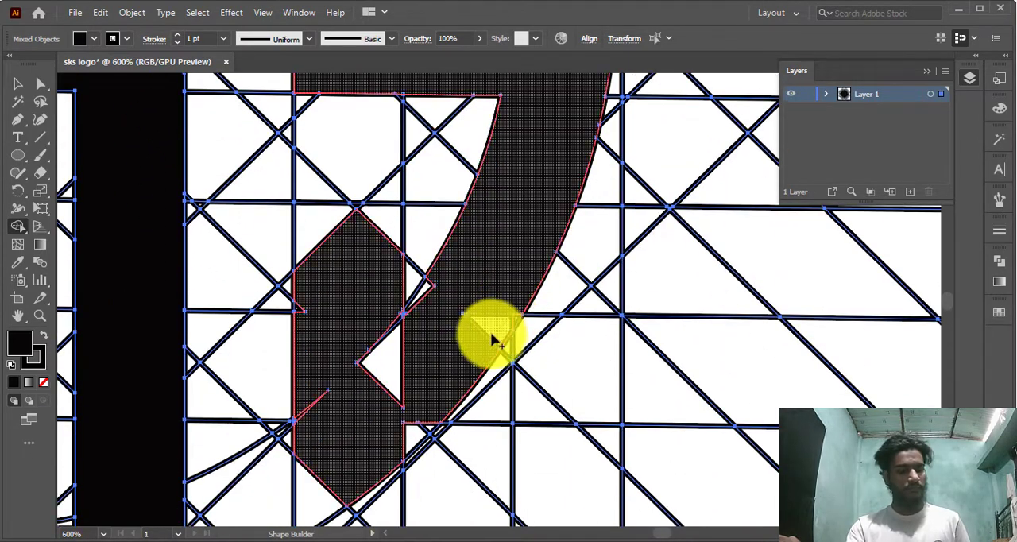
pyautogui.moveTo(429, 329); pyautogui.dragTo(510, 329)
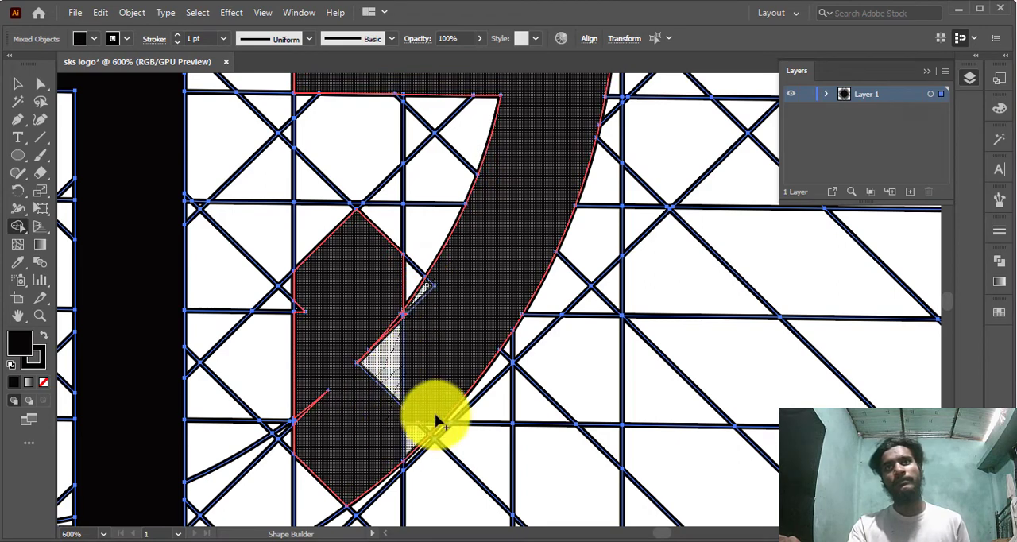
pyautogui.moveTo(436, 419)
pyautogui.mouseDown()
pyautogui.moveTo(351, 501)
pyautogui.moveTo(321, 413)
pyautogui.moveTo(308, 304)
pyautogui.mouseUp()
pyautogui.moveTo(377, 316)
pyautogui.mouseDown()
pyautogui.moveTo(405, 411)
pyautogui.moveTo(381, 221)
pyautogui.mouseUp()
# Clean up the tiny slivers on the top edge of the right S's lower stem and at its inner junction with the arc
pyautogui.scroll(5, 355, 230)
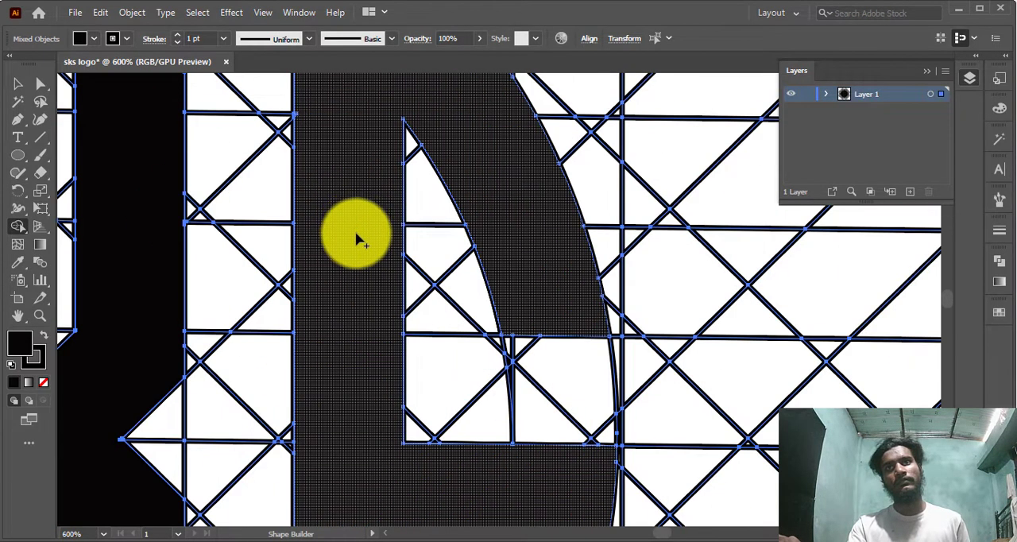
pyautogui.scroll(5, 355, 272)
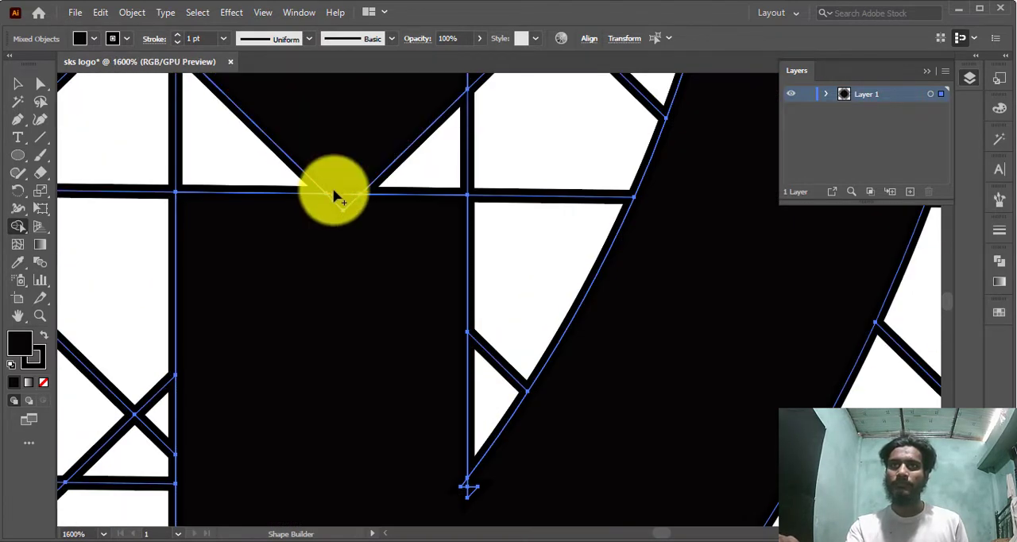
pyautogui.keyDown('alt'); pyautogui.click(334, 198); pyautogui.keyUp('alt')
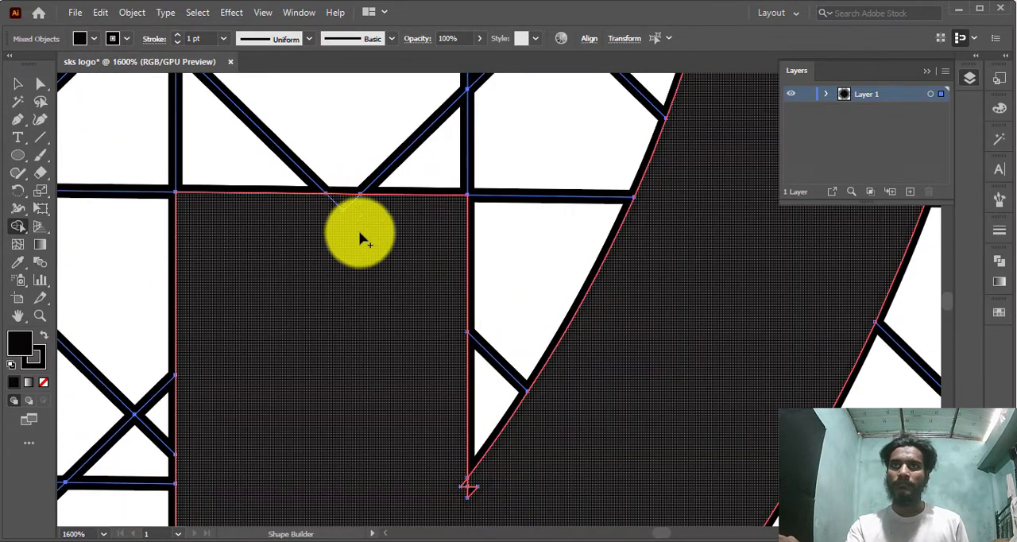
pyautogui.scroll(-5, 358, 236)
pyautogui.moveTo(424, 334); pyautogui.dragTo(500, 347)
pyautogui.scroll(-5, 498, 355)
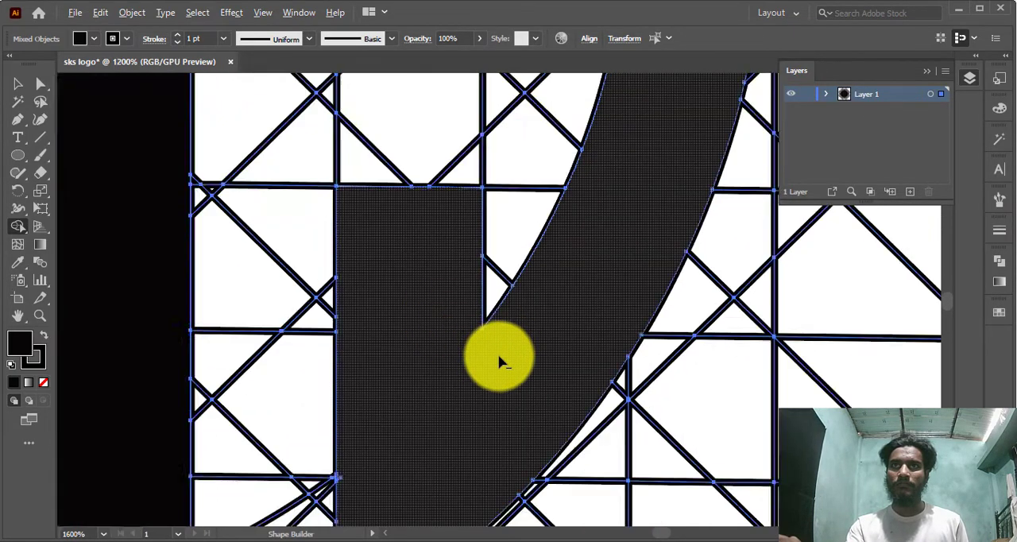
# Merge the small leftover pieces at the bottom tip and along the straight edge of the right S's lower stem
pyautogui.scroll(2, 452, 460)
pyautogui.scroll(3, 449, 463)
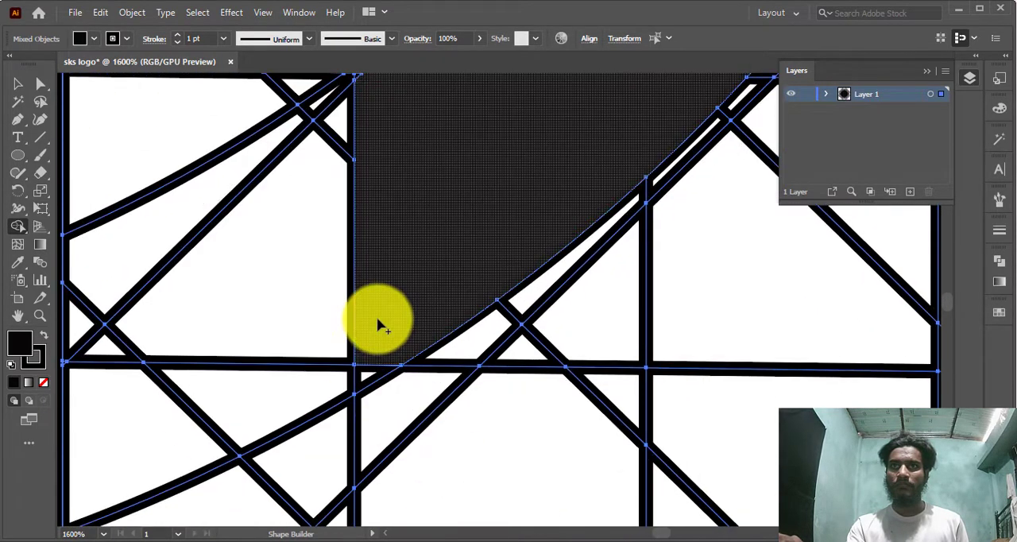
pyautogui.moveTo(376, 323); pyautogui.dragTo(366, 373)
pyautogui.scroll(5, 374, 344)
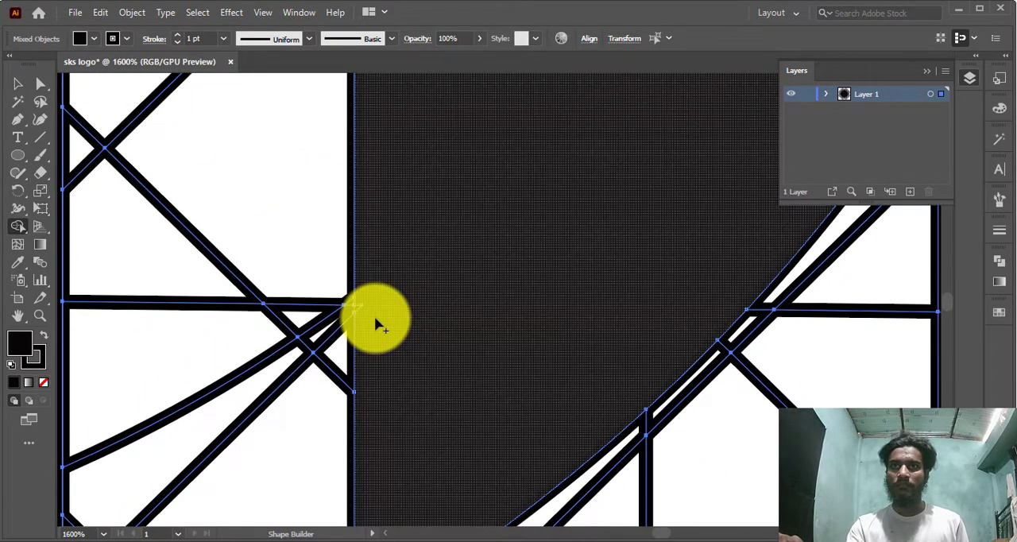
pyautogui.click(360, 310)
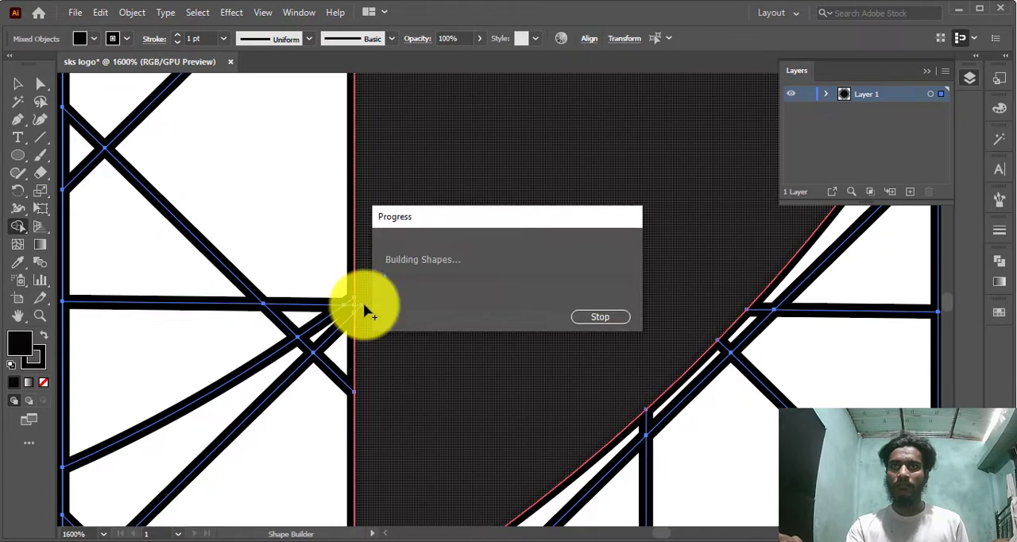
pyautogui.scroll(5, 406, 305)
pyautogui.scroll(-5, 453, 331)
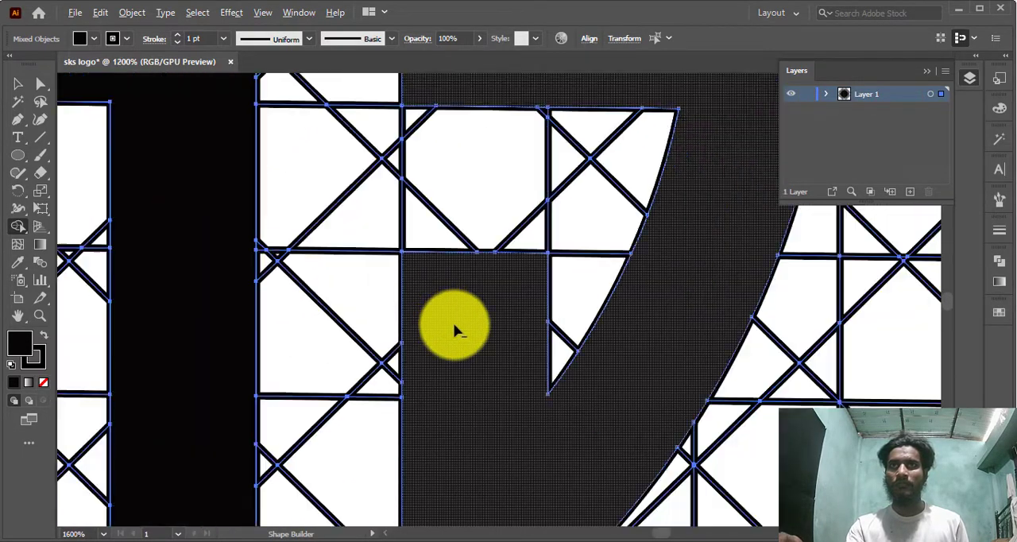
# Merge the remaining slivers along the straight edge of the right S's upper stem, up to the top of its arc
pyautogui.scroll(1, 454, 332)
pyautogui.scroll(-4, 453, 325)
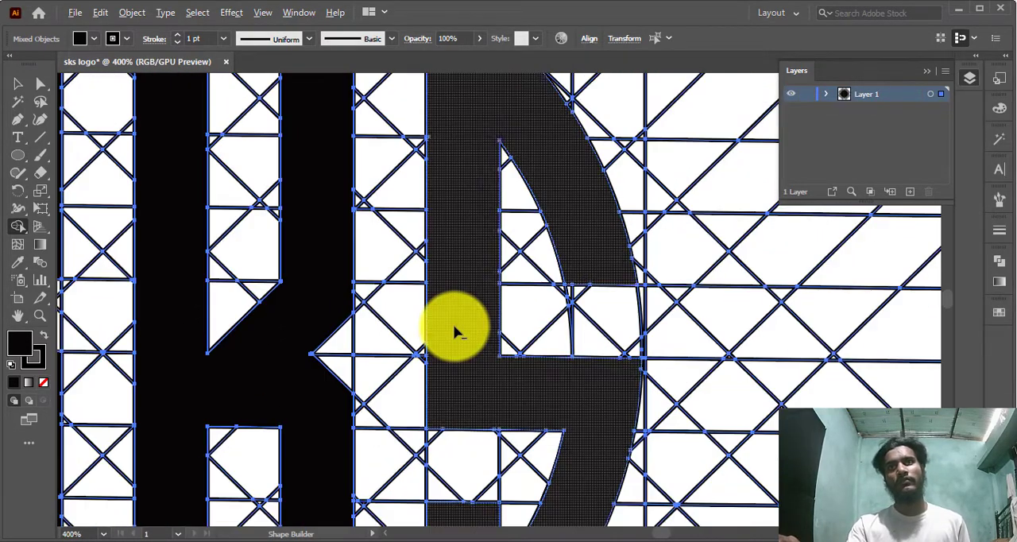
pyautogui.scroll(2, 453, 326)
pyautogui.scroll(5, 454, 330)
pyautogui.scroll(4, 455, 257)
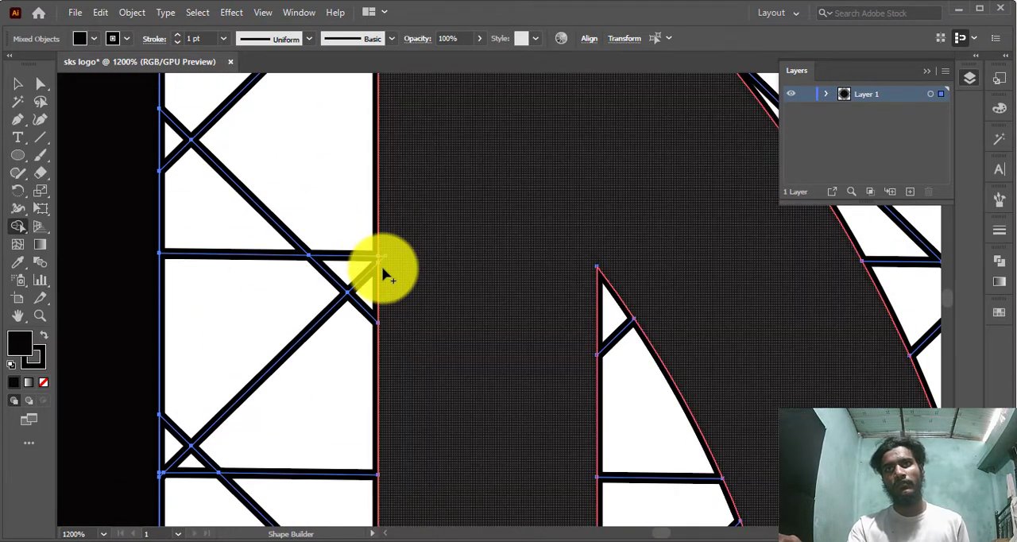
pyautogui.scroll(3, 392, 253)
pyautogui.moveTo(392, 227); pyautogui.dragTo(398, 248)
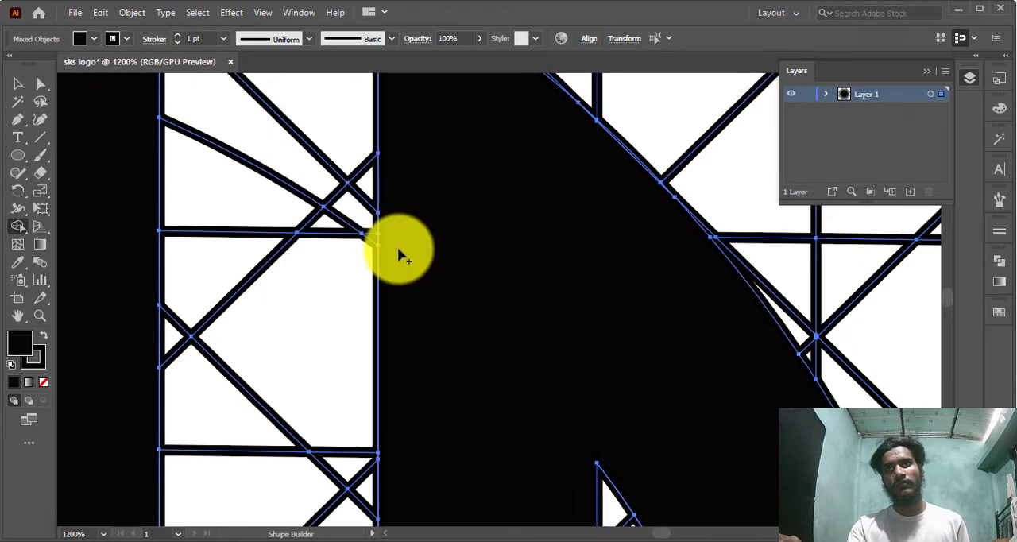
pyautogui.scroll(-3, 567, 347)
pyautogui.scroll(-3, 563, 347)
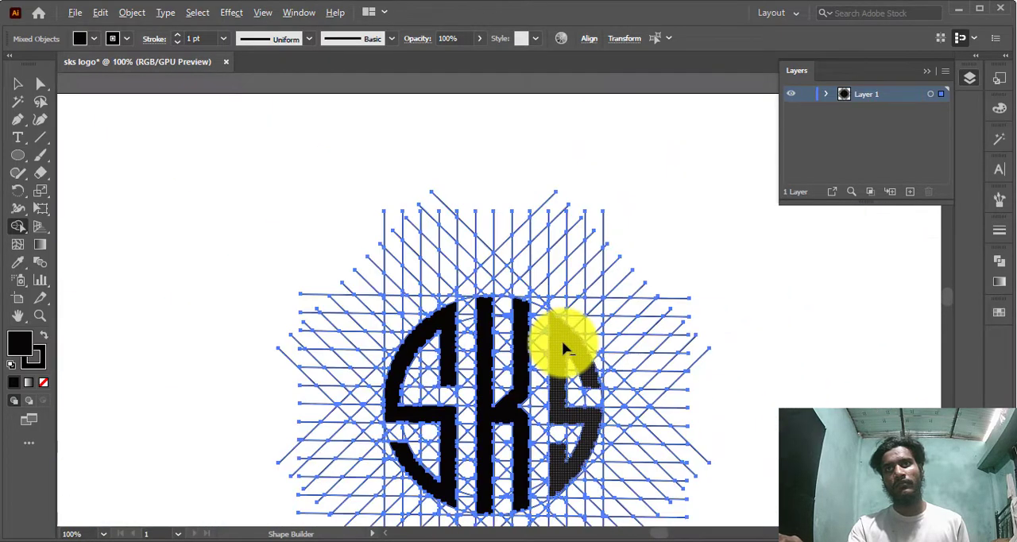
pyautogui.scroll(3, 545, 322)
pyautogui.click(541, 313)
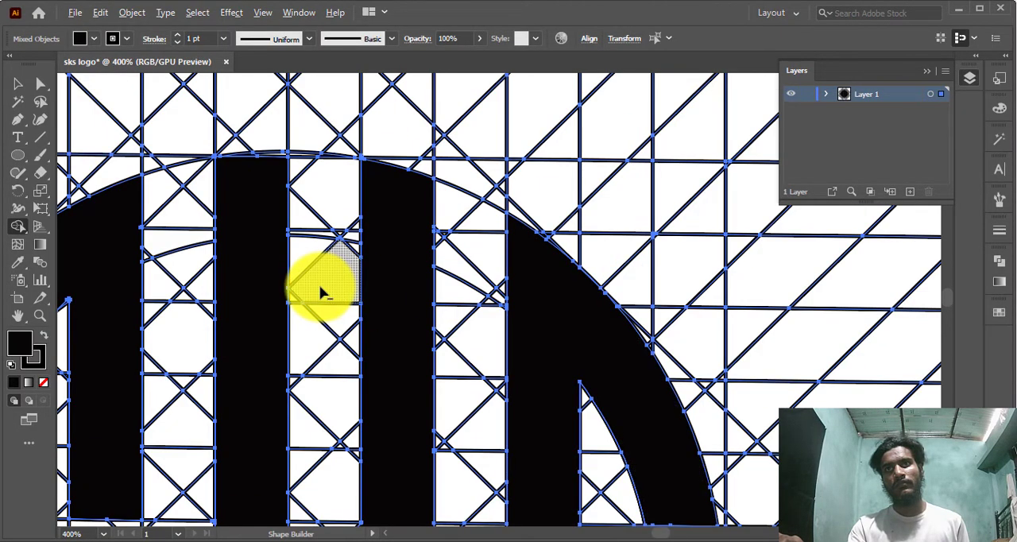
# Leave Shape Builder, select the whole construction grid with the logo, and ungroup it
pyautogui.scroll(-3, 322, 291)
pyautogui.scroll(-2, 246, 347)
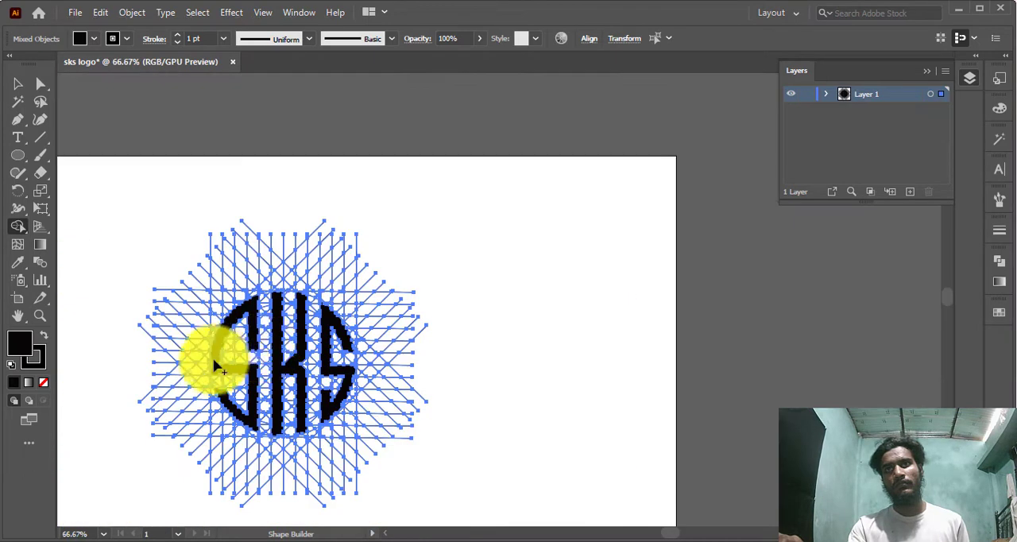
pyautogui.click(19, 89)
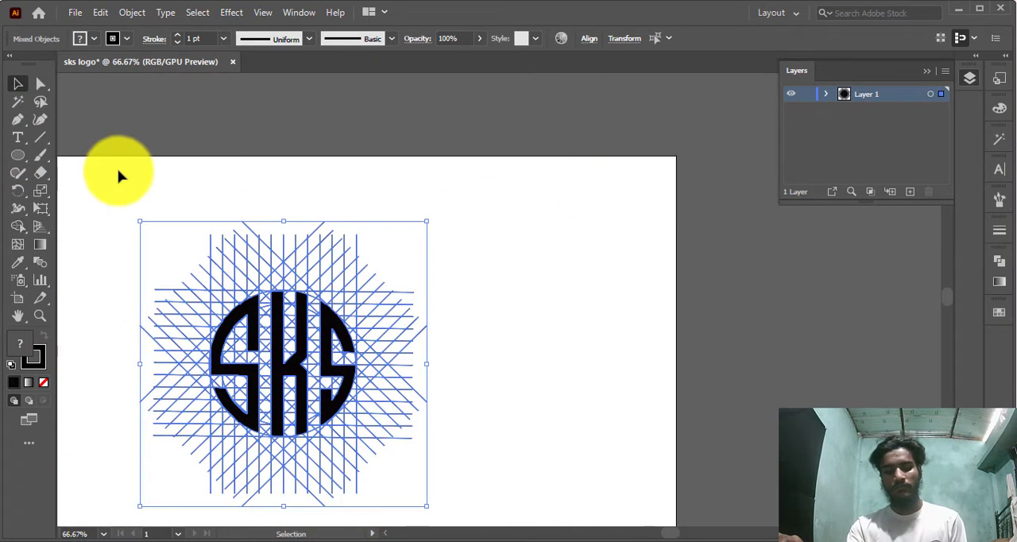
pyautogui.click(508, 318)
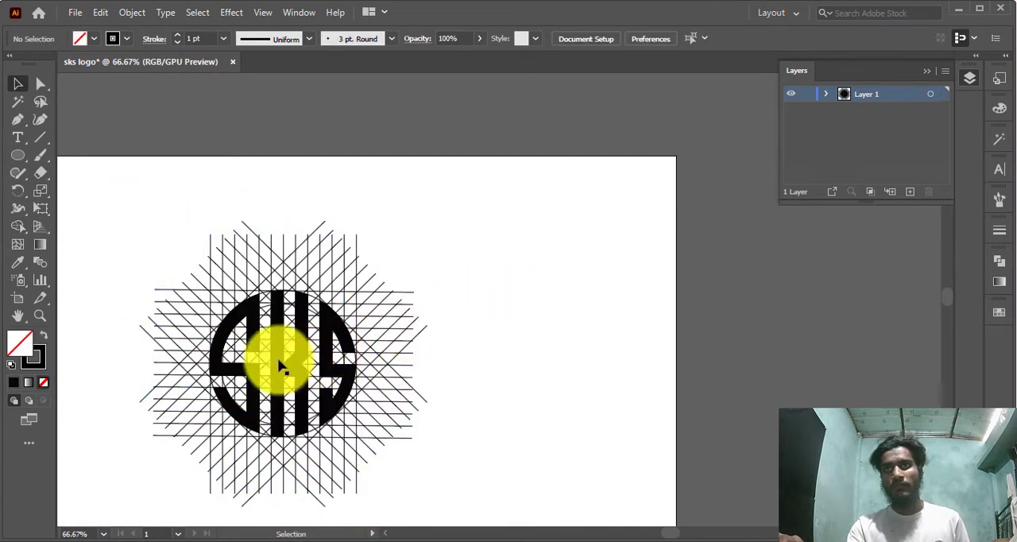
pyautogui.scroll(1, 422, 395)
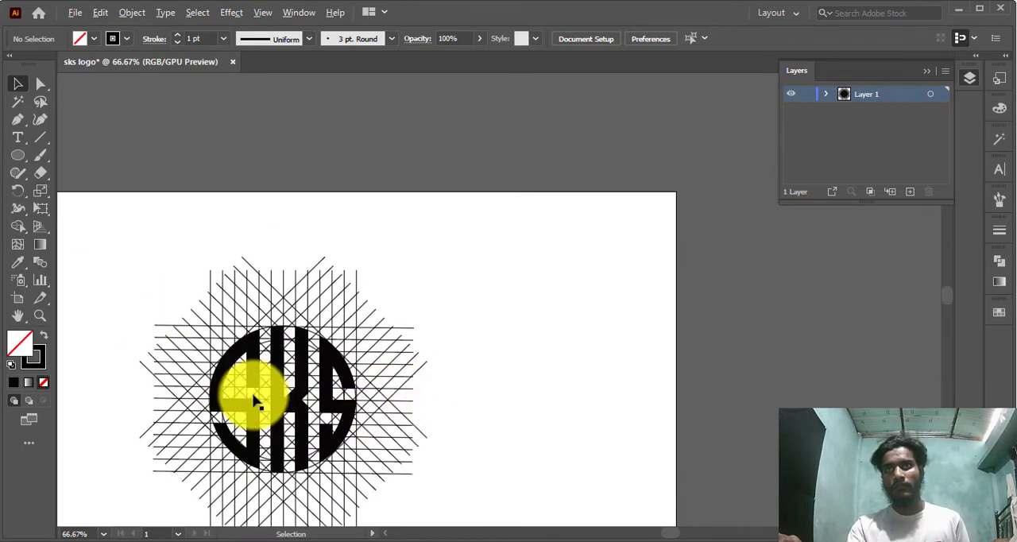
pyautogui.scroll(2, 254, 397)
pyautogui.scroll(-2, 233, 373)
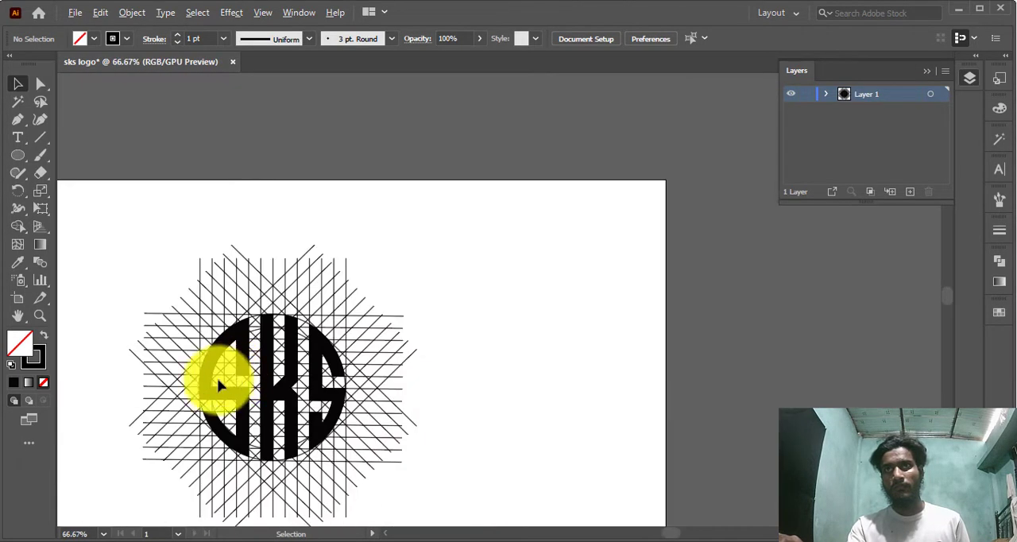
pyautogui.hscroll(-4, 148, 386)
pyautogui.scroll(-1, 619, 477)
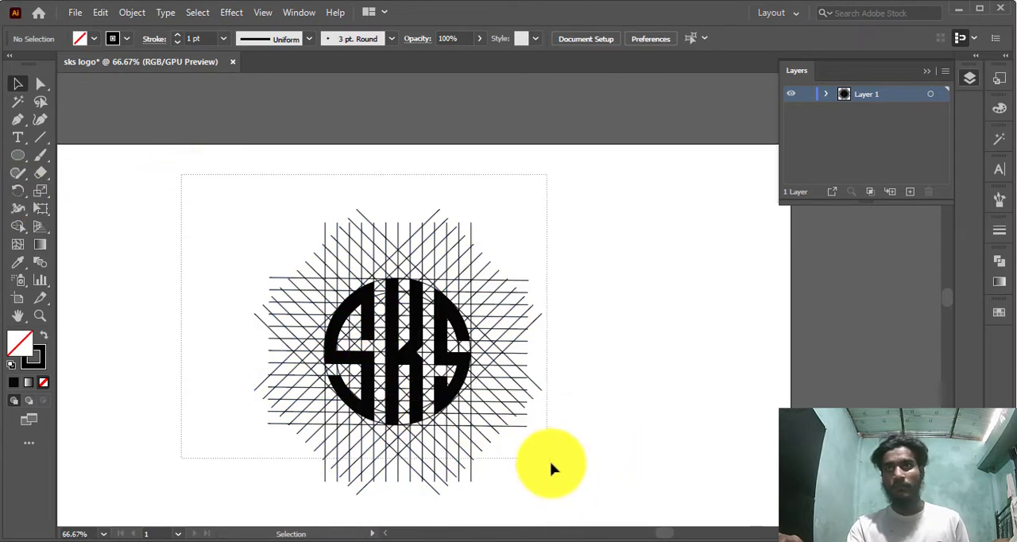
pyautogui.hotkey('ctrl', 'a')
pyautogui.click(131, 13)
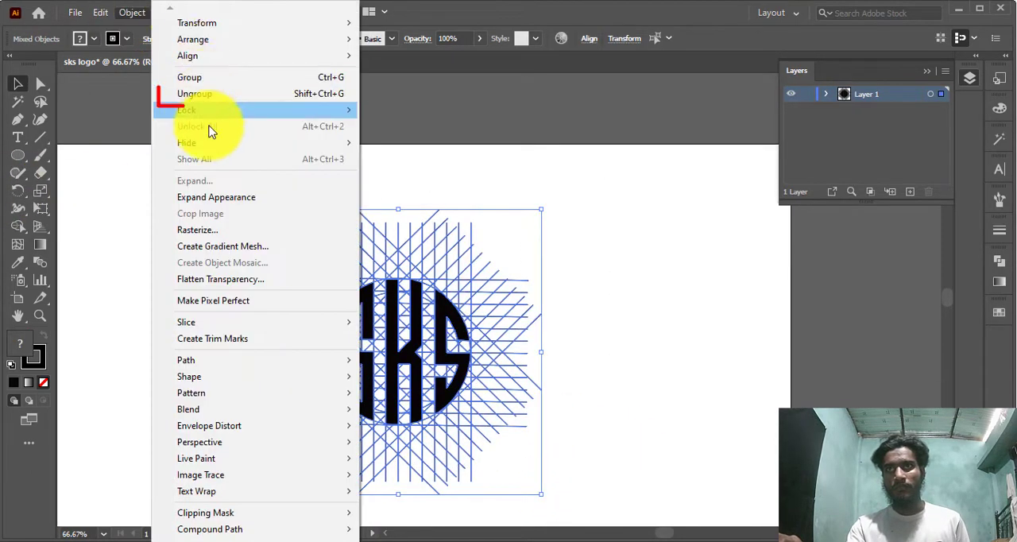
pyautogui.click(229, 93)
# Select the S, K and S letterforms together, move them clear of the grid, and delete the leftover construction lines
pyautogui.click(608, 335)
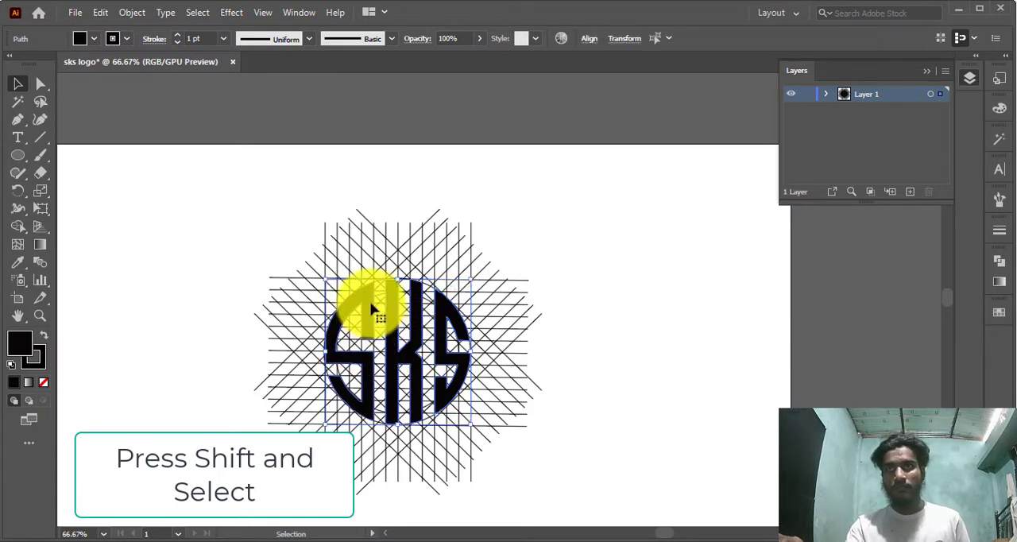
pyautogui.moveTo(371, 309); pyautogui.dragTo(608, 283)
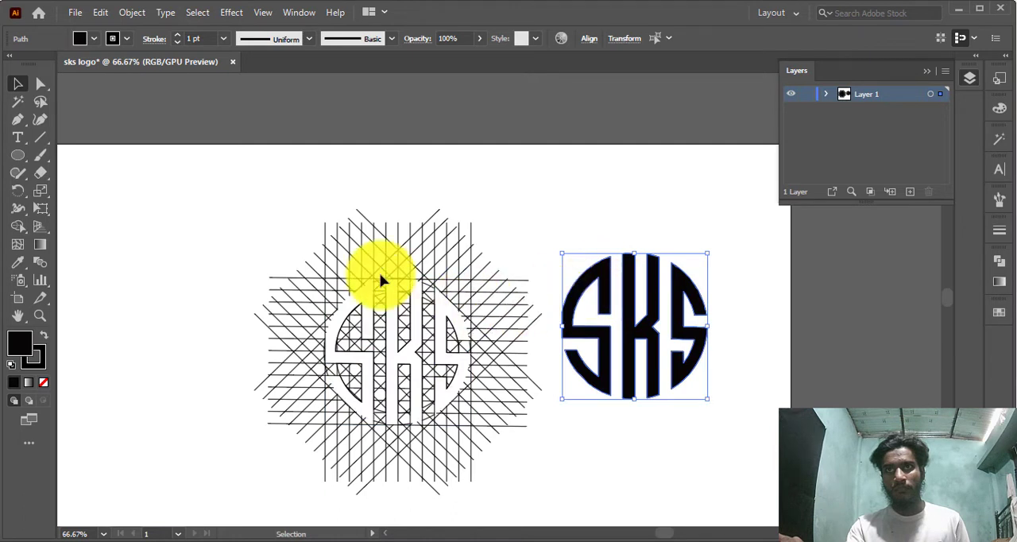
pyautogui.moveTo(517, 517); pyautogui.dragTo(540, 412)
pyautogui.press('Delete')
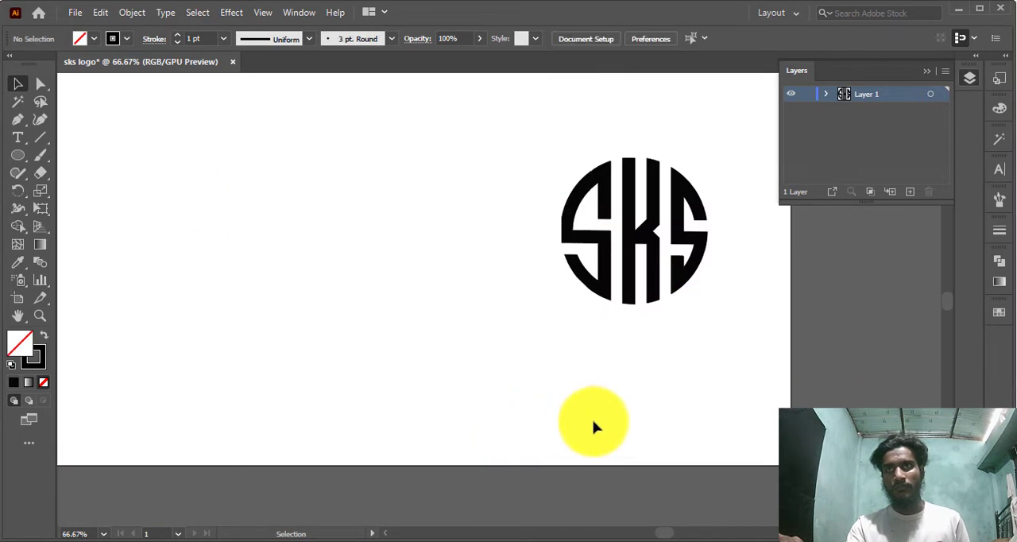
# Move the complete sks logo back to the middle of the artboard
pyautogui.moveTo(472, 151); pyautogui.dragTo(687, 336)
pyautogui.moveTo(645, 248); pyautogui.dragTo(416, 255)
pyautogui.click(549, 267)
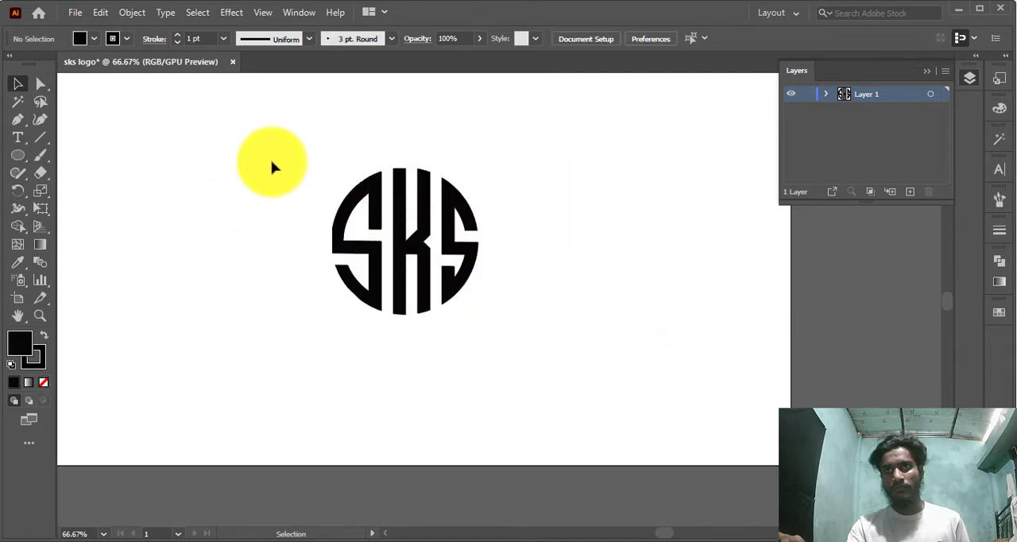
# Enlarge the whole sks logo and group its letterforms into one object
pyautogui.moveTo(263, 159); pyautogui.dragTo(597, 395)
pyautogui.hotkey('ctrl', 'g')
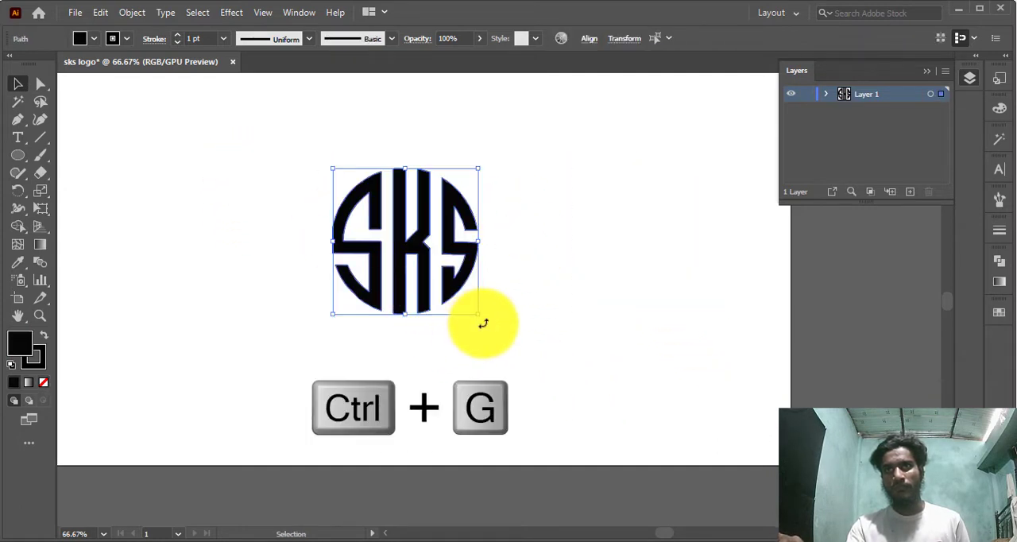
pyautogui.moveTo(477, 316); pyautogui.dragTo(535, 371)
pyautogui.click(585, 329)
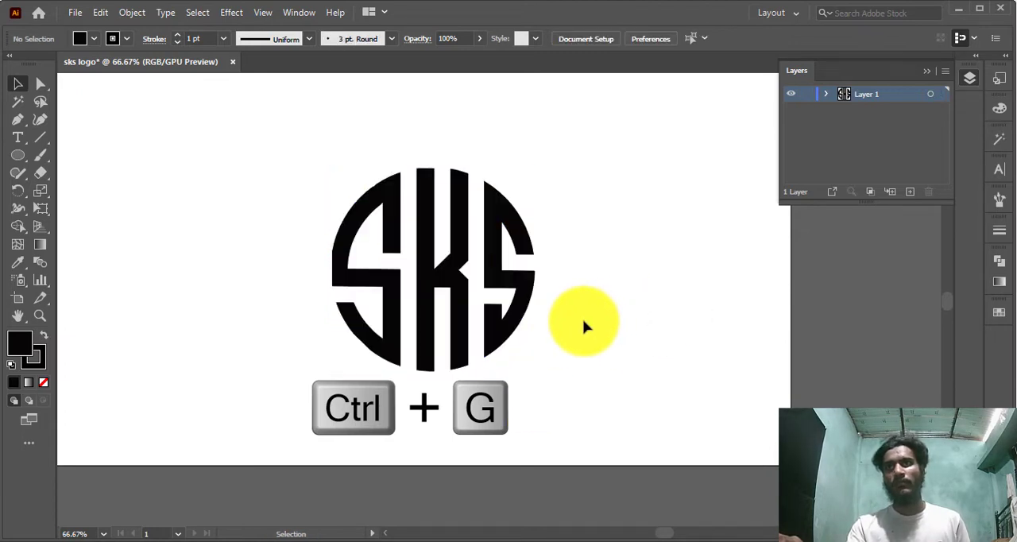
pyautogui.moveTo(285, 167); pyautogui.dragTo(699, 441)
pyautogui.hotkey('ctrl', 'g')
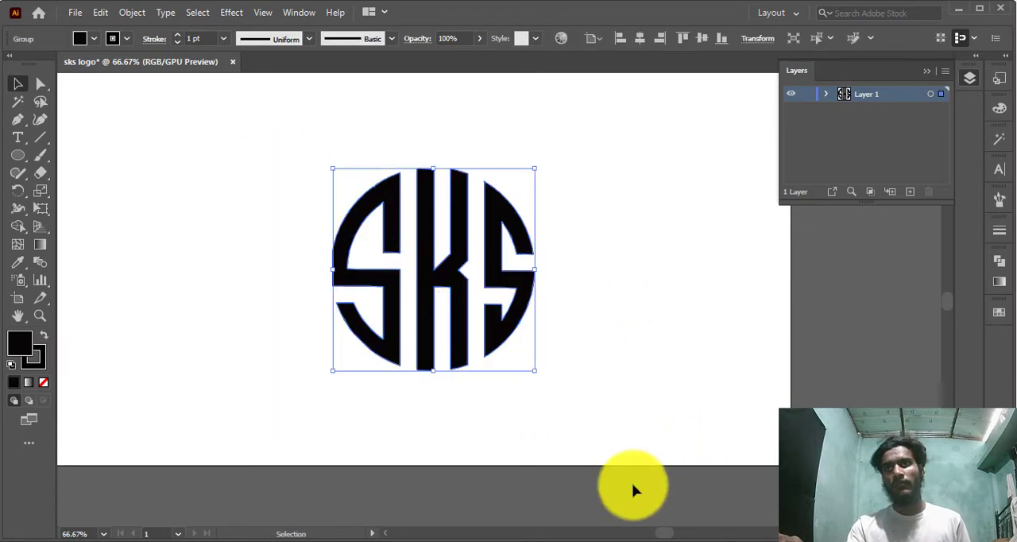
# Select the grouped sks logo and thicken its stroke to 8 pt
pyautogui.click(633, 412)
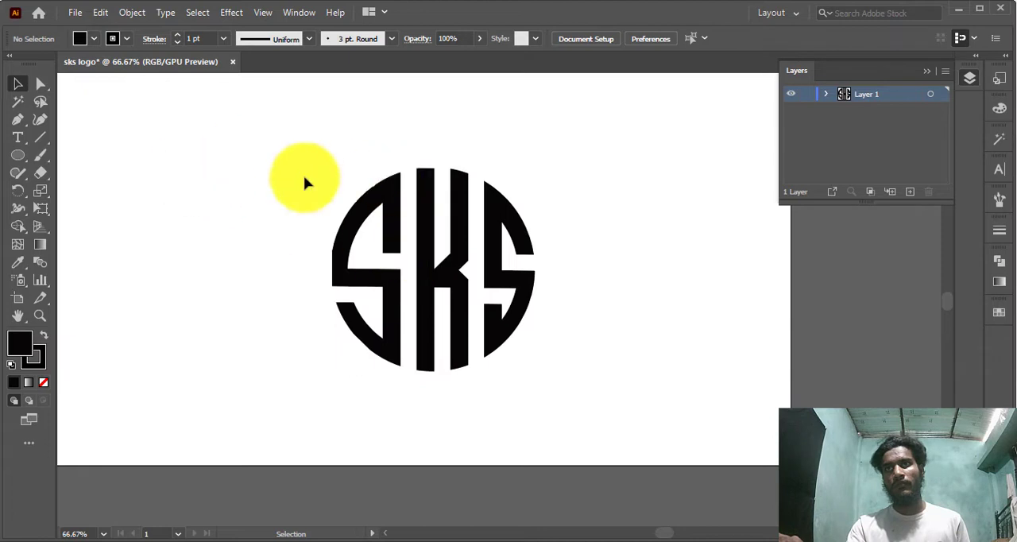
pyautogui.click(464, 313)
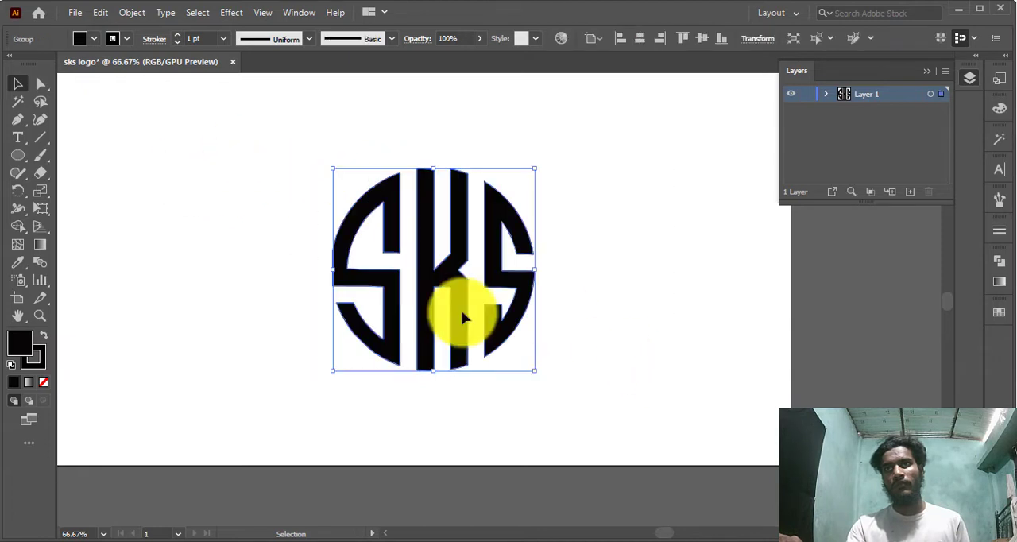
pyautogui.click(178, 35)
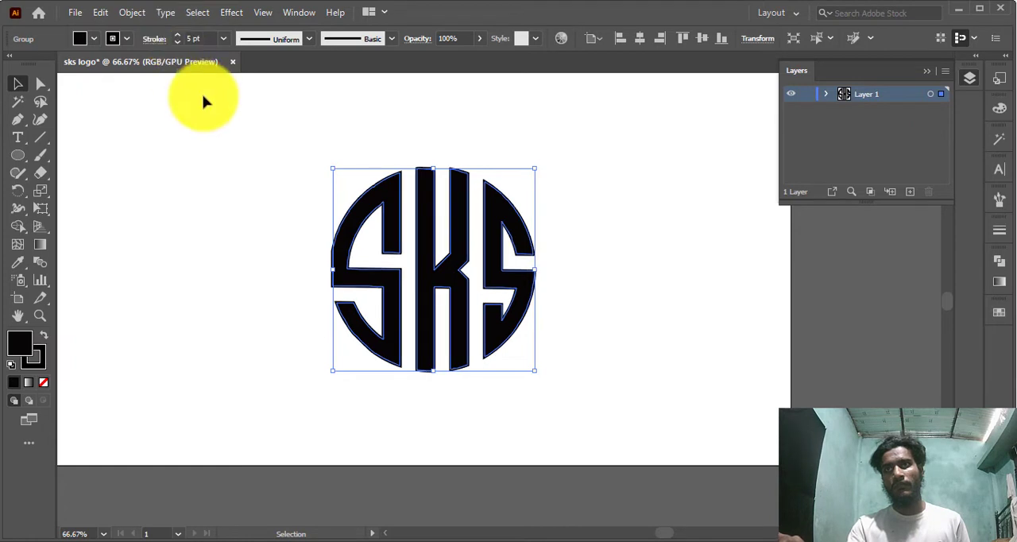
pyautogui.click(999, 263)
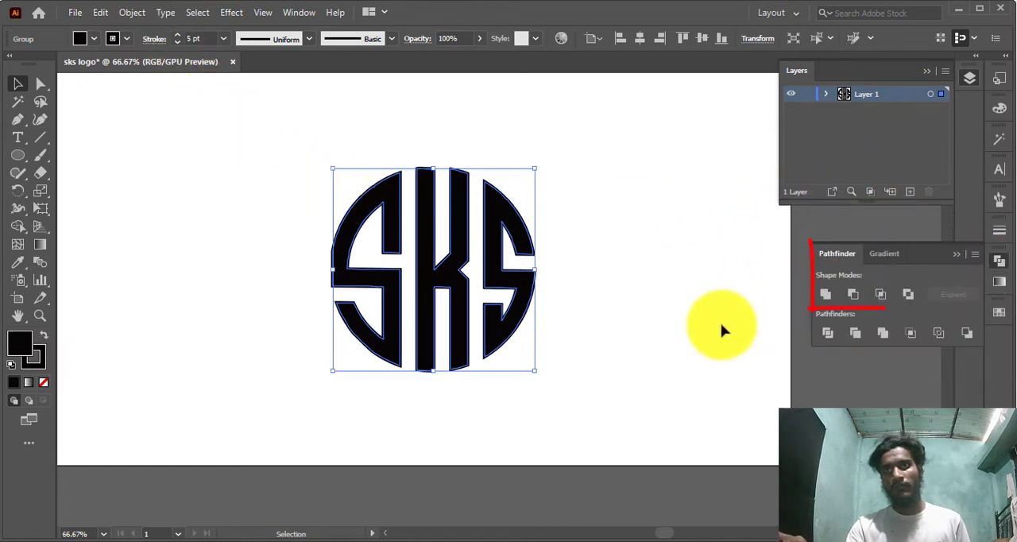
pyautogui.click(688, 332)
pyautogui.moveTo(238, 177); pyautogui.dragTo(631, 389)
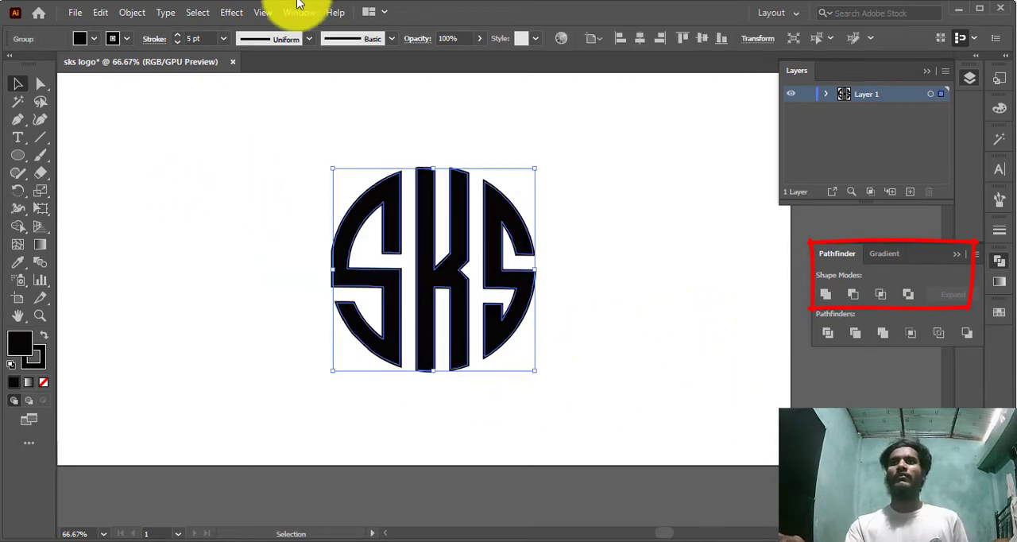
pyautogui.click(178, 34)
pyautogui.click(178, 34)
pyautogui.click(178, 34)
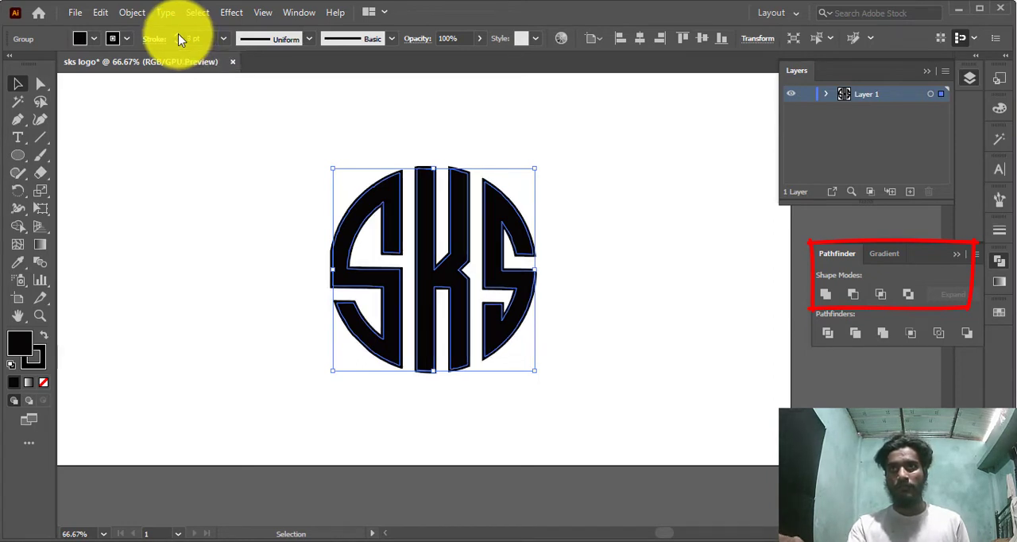
# Unite the shapes of the sks logo with Pathfinder and deselect the result
pyautogui.click(826, 296)
pyautogui.click(718, 282)
pyautogui.click(379, 208)
pyautogui.click(666, 459)
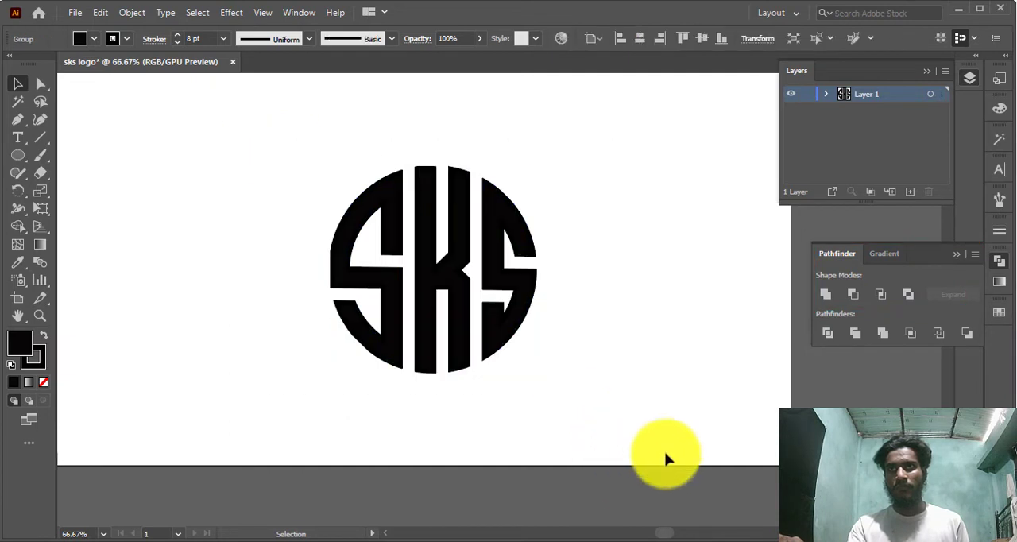
pyautogui.scroll(1, 313, 315)
pyautogui.scroll(-2, 255, 331)
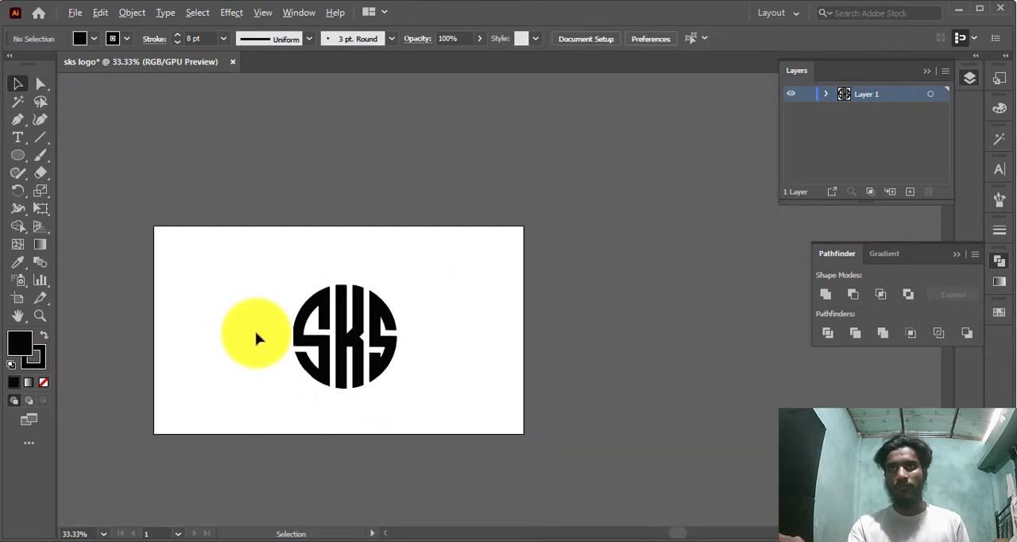
# Move the sks logo slightly higher on the artboard and centre it horizontally
pyautogui.click(378, 368)
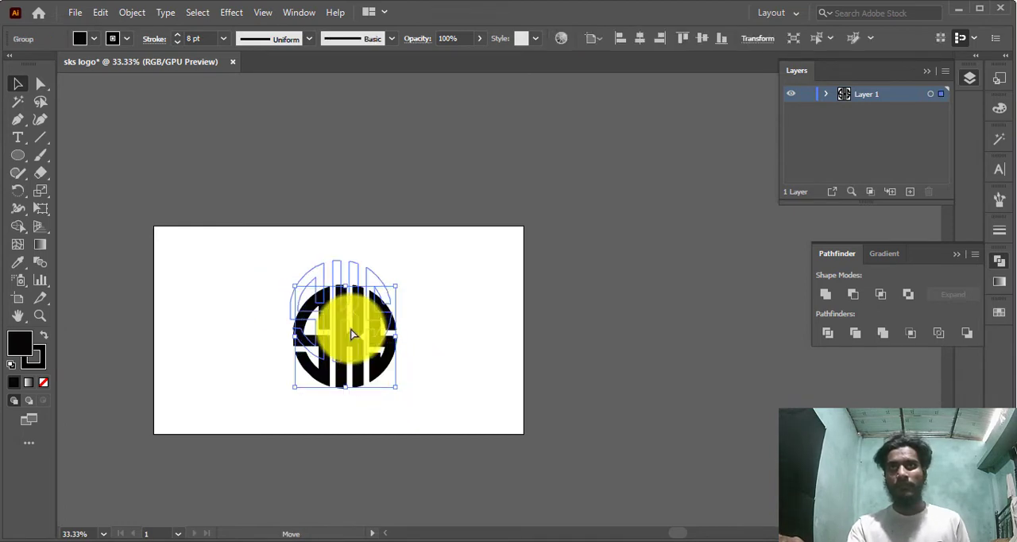
pyautogui.moveTo(355, 328); pyautogui.dragTo(356, 328)
pyautogui.click(640, 40)
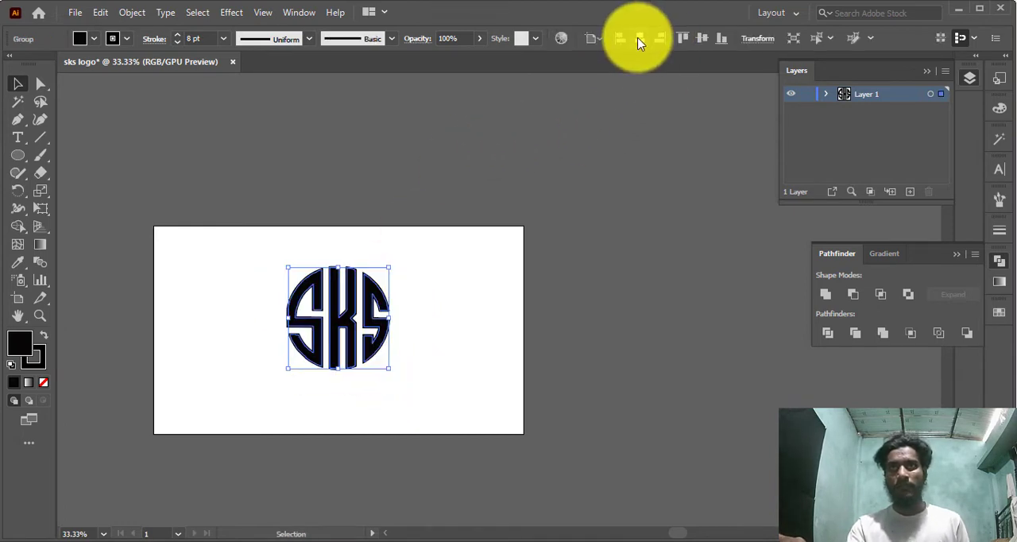
pyautogui.click(479, 270)
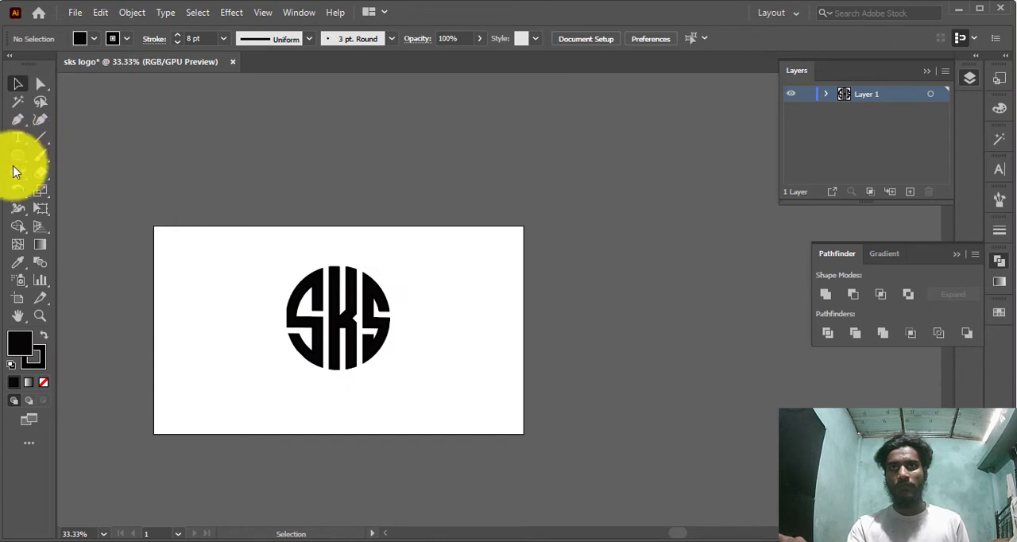
# Add a black rectangle 1280 px wide covering the whole artboard and send it to the back
pyautogui.moveTo(21, 163); pyautogui.dragTo(122, 161)
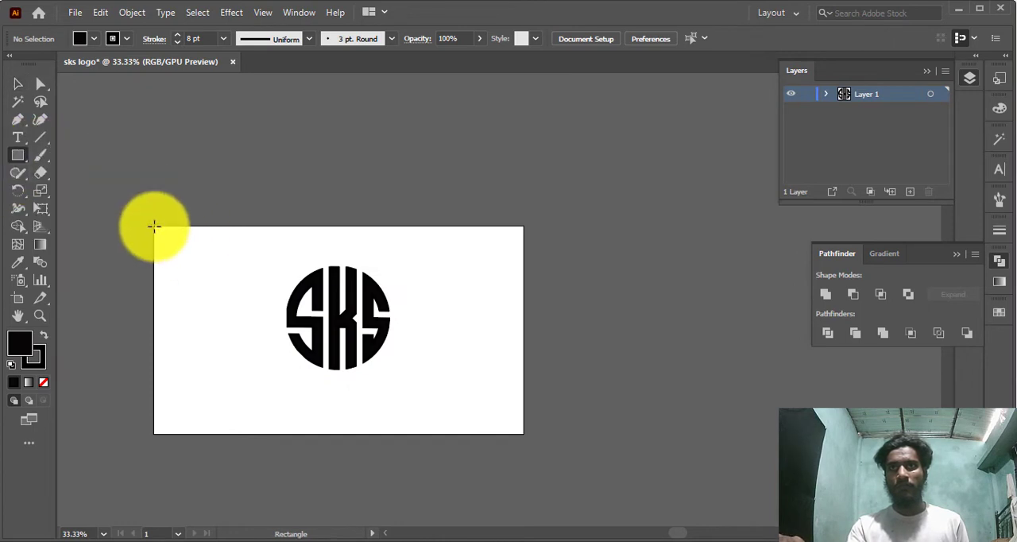
pyautogui.click(154, 227)
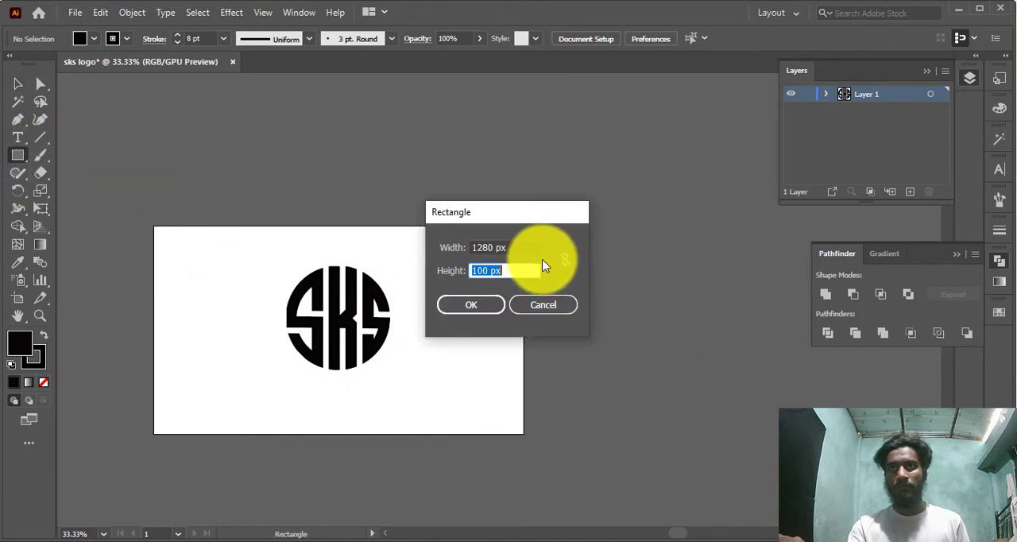
pyautogui.press('Return')
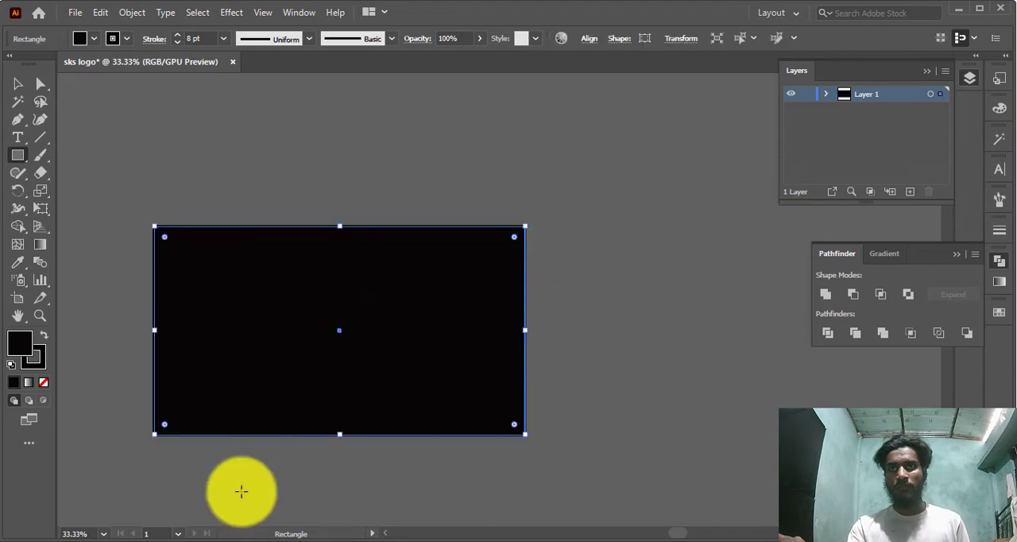
pyautogui.rightClick(282, 273)
pyautogui.moveTo(357, 531)
pyautogui.click(507, 518)
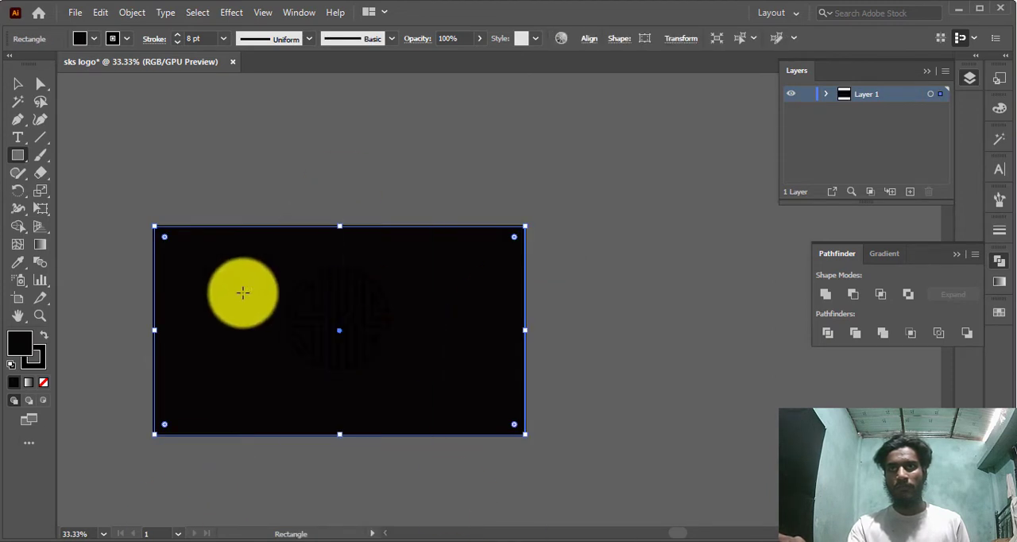
# Bring the sks logo in front of the black background and fill it with off-white FFF8F8
pyautogui.press('v')
pyautogui.click(344, 336)
pyautogui.rightClick(345, 336)
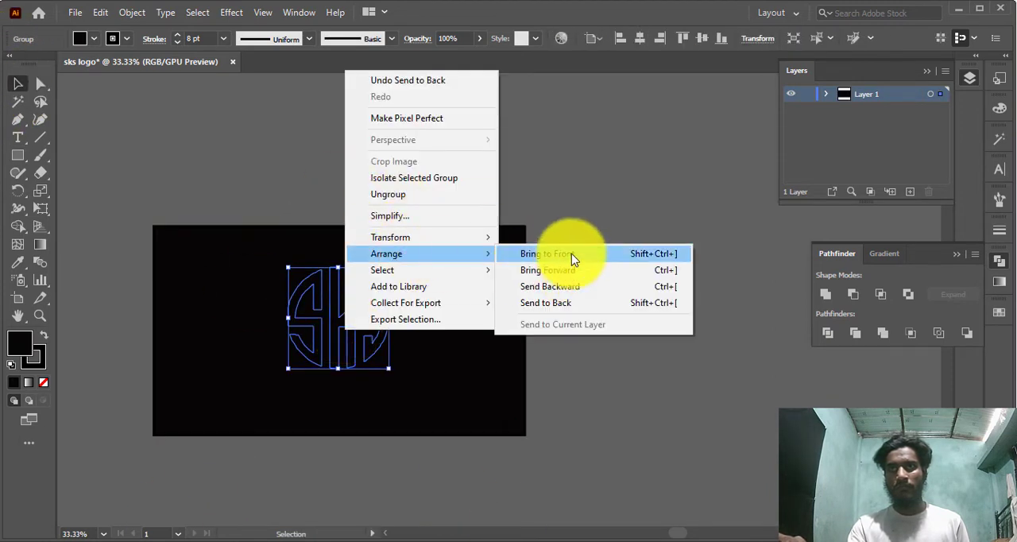
pyautogui.click(572, 256)
pyautogui.doubleClick(21, 342)
pyautogui.moveTo(344, 239); pyautogui.dragTo(317, 181)
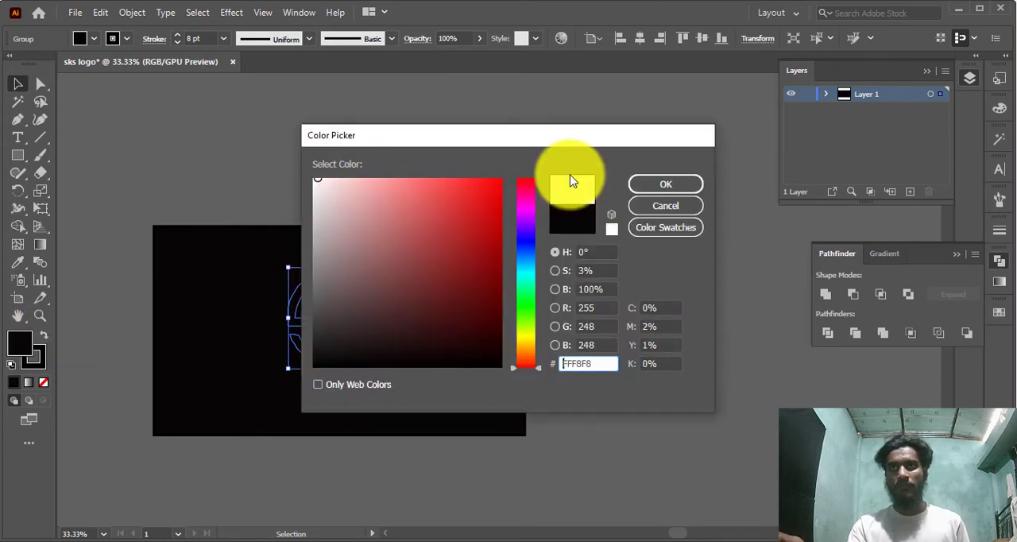
pyautogui.click(665, 183)
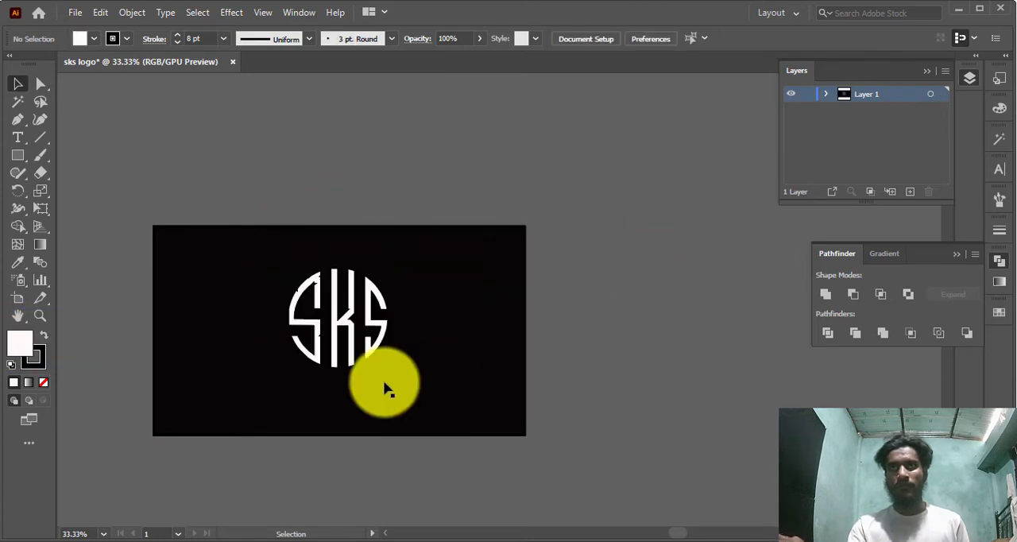
# Try to change the logo's black stroke to white
pyautogui.doubleClick(36, 355)
pyautogui.moveTo(338, 251); pyautogui.dragTo(315, 179)
pyautogui.click(667, 209)
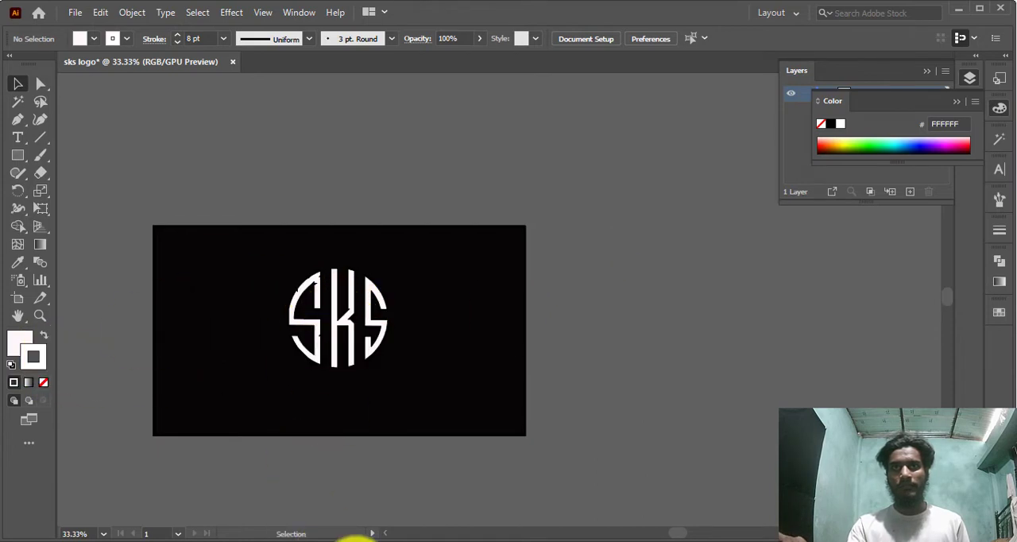
# Select the sks logo, apply a white swatch to its stroke, and deselect it
pyautogui.click(352, 307)
pyautogui.click(126, 39)
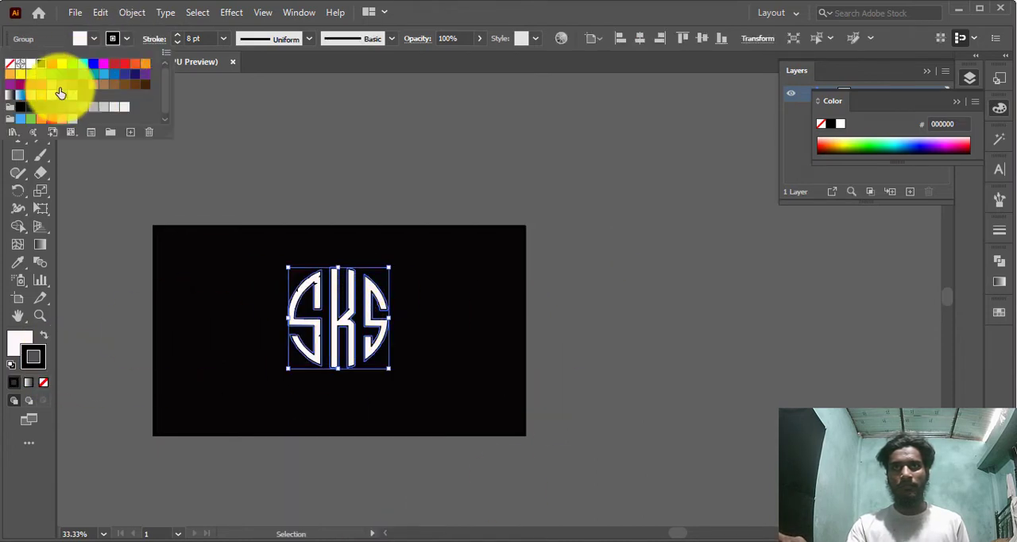
pyautogui.click(21, 64)
pyautogui.click(999, 260)
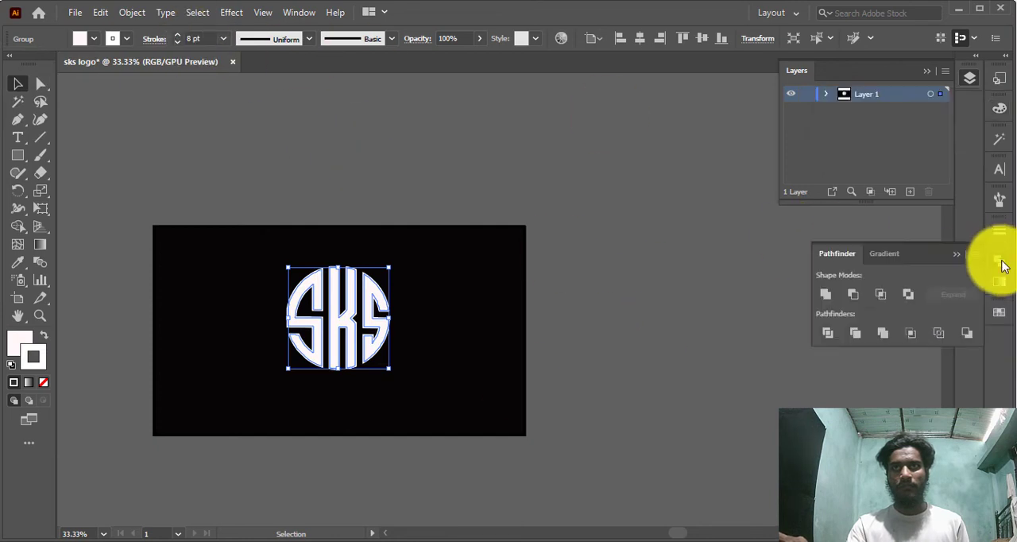
pyautogui.click(669, 296)
pyautogui.scroll(-1, 357, 379)
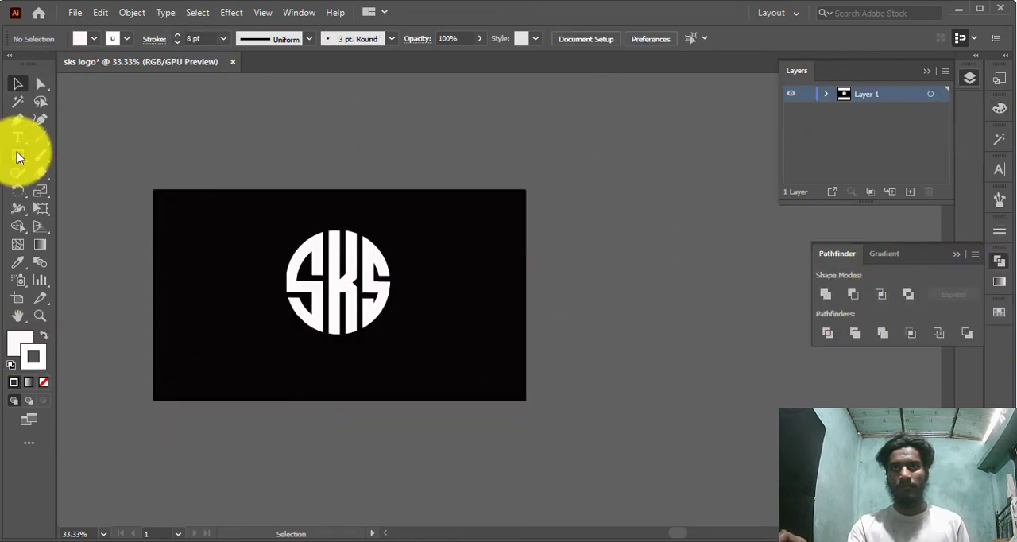
# Add the text "Your Logo" below the circular logo and try an off-white F4EAEA fill for it
pyautogui.click(308, 382)
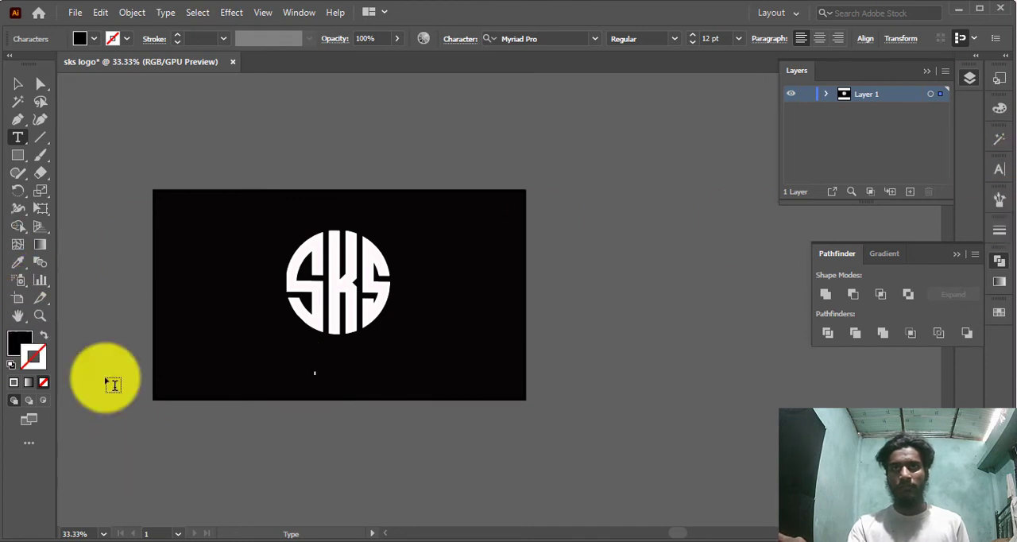
pyautogui.doubleClick(20, 345)
pyautogui.click(320, 187)
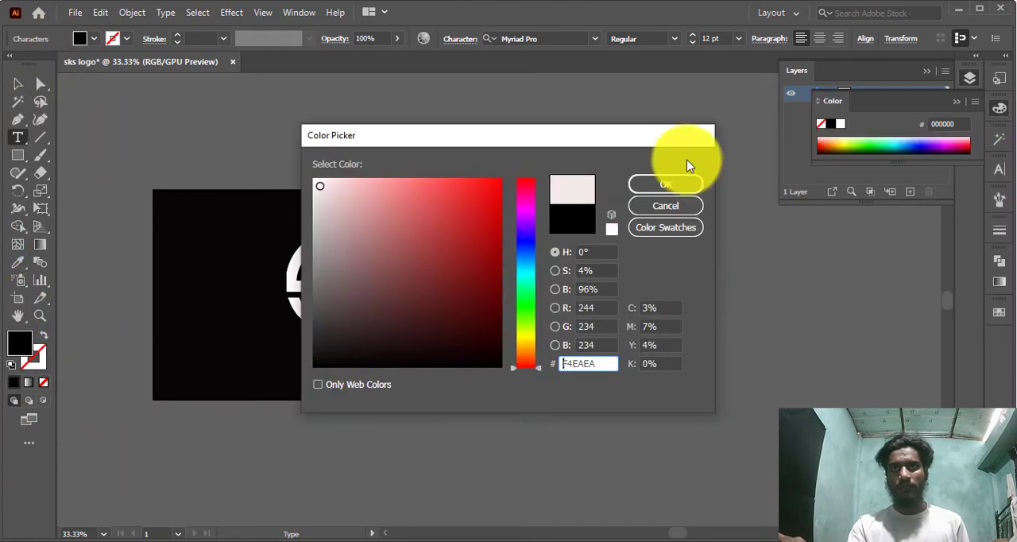
pyautogui.click(676, 182)
pyautogui.click(999, 169)
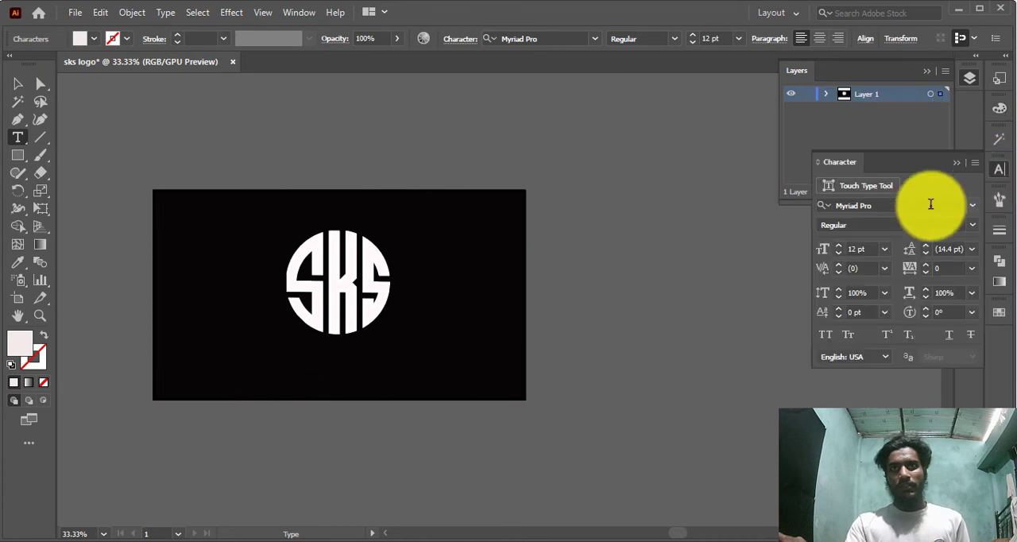
pyautogui.click(138, 12)
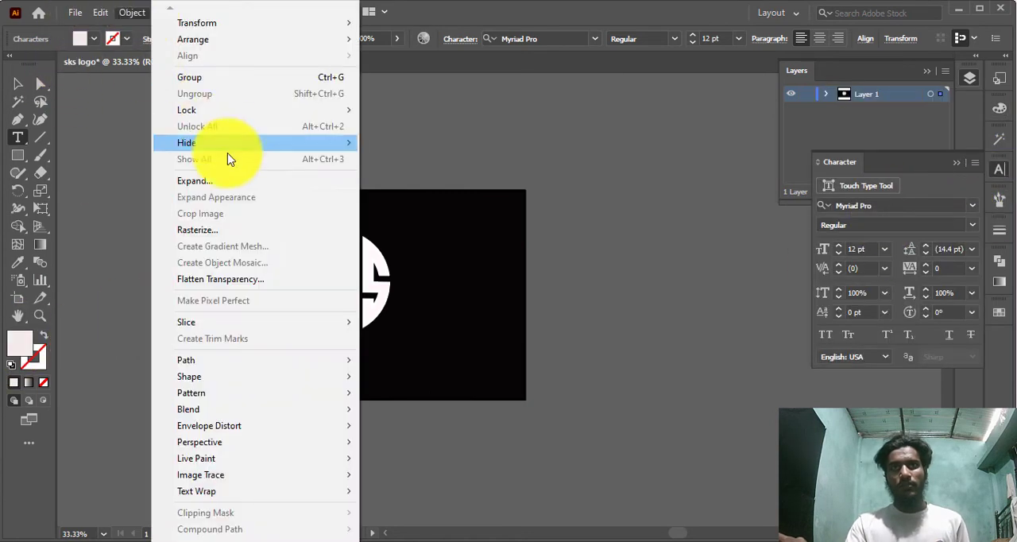
pyautogui.click(358, 440)
pyautogui.click(17, 84)
# Fill the selected "Your Logo" text with white
pyautogui.doubleClick(19, 343)
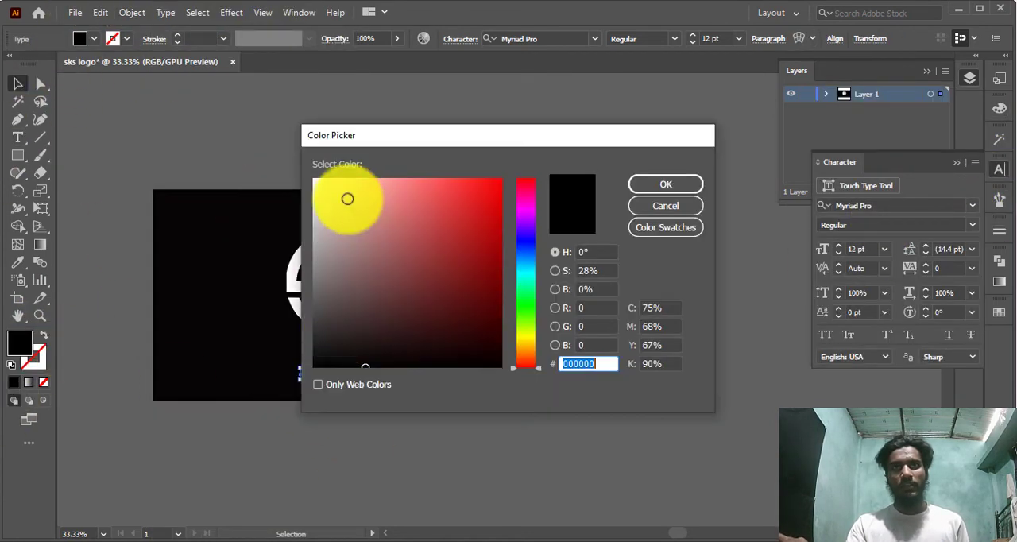
pyautogui.click(315, 184)
pyautogui.click(639, 184)
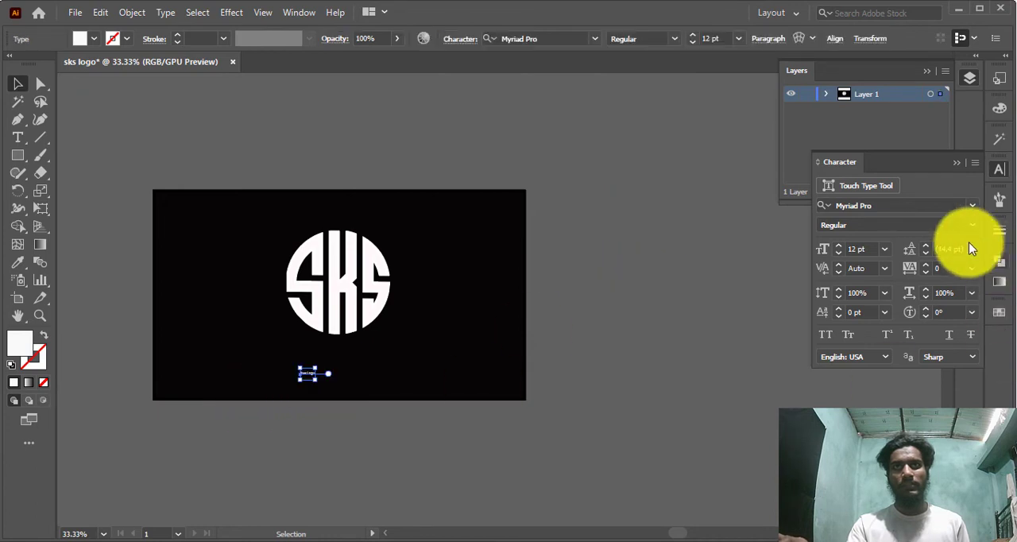
# Set the "Your Logo" text to 53 pt Snap ITC and centre it closer beneath the circular logo
pyautogui.click(839, 245)
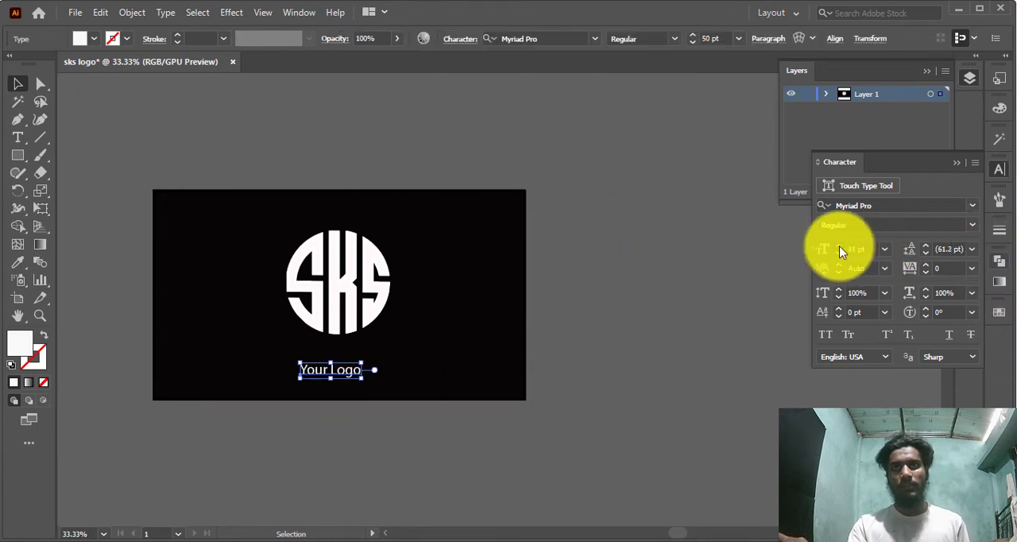
pyautogui.click(970, 205)
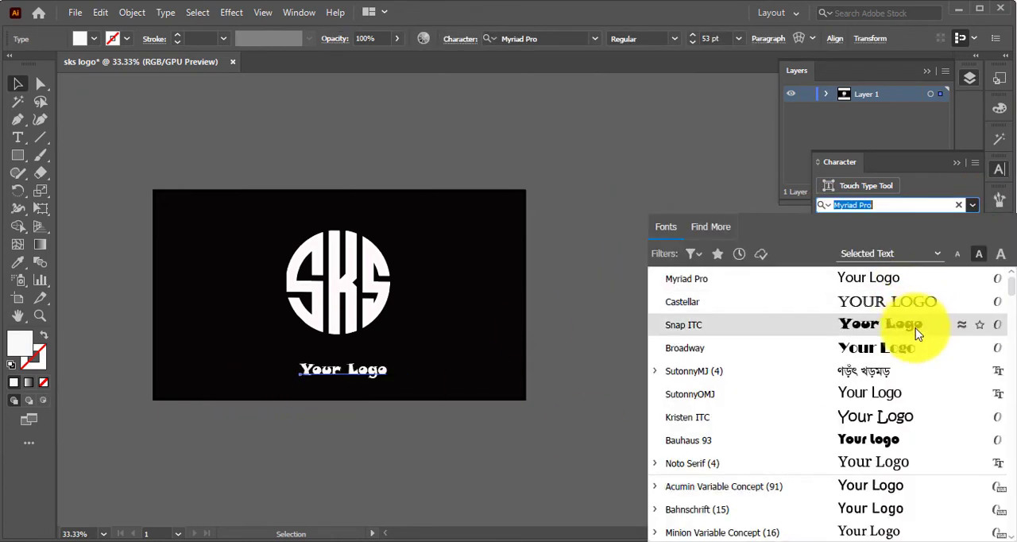
pyautogui.click(913, 324)
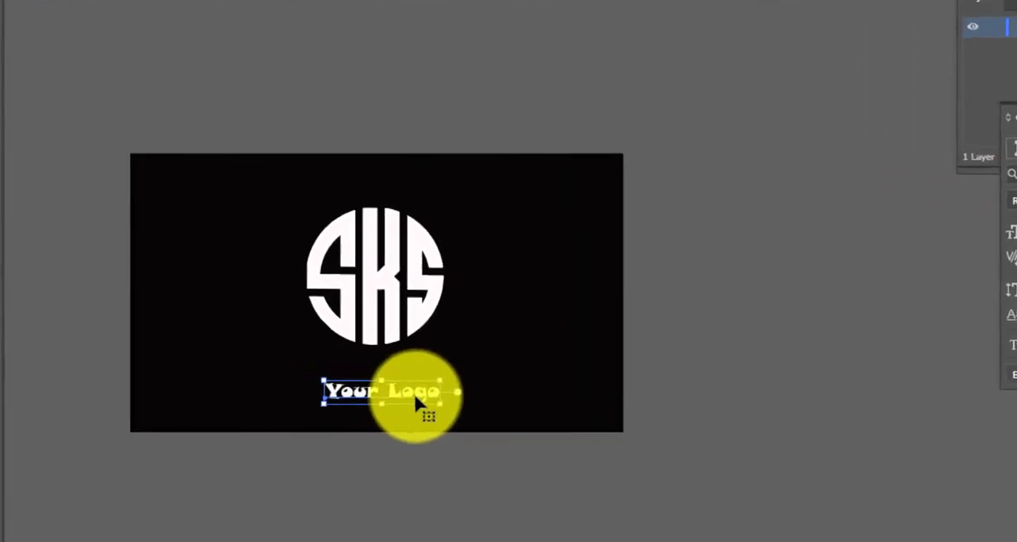
pyautogui.moveTo(369, 370)
pyautogui.mouseDown()
pyautogui.moveTo(370, 355)
pyautogui.moveTo(364, 362)
pyautogui.mouseUp()
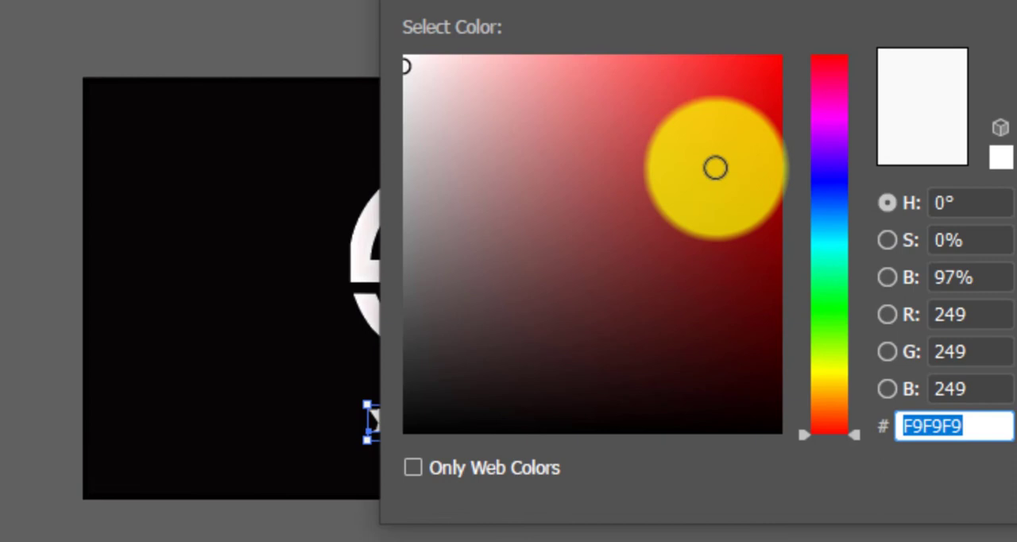
# Fill the "Your Logo" text with red CE1B1B and deselect it
pyautogui.click(731, 127)
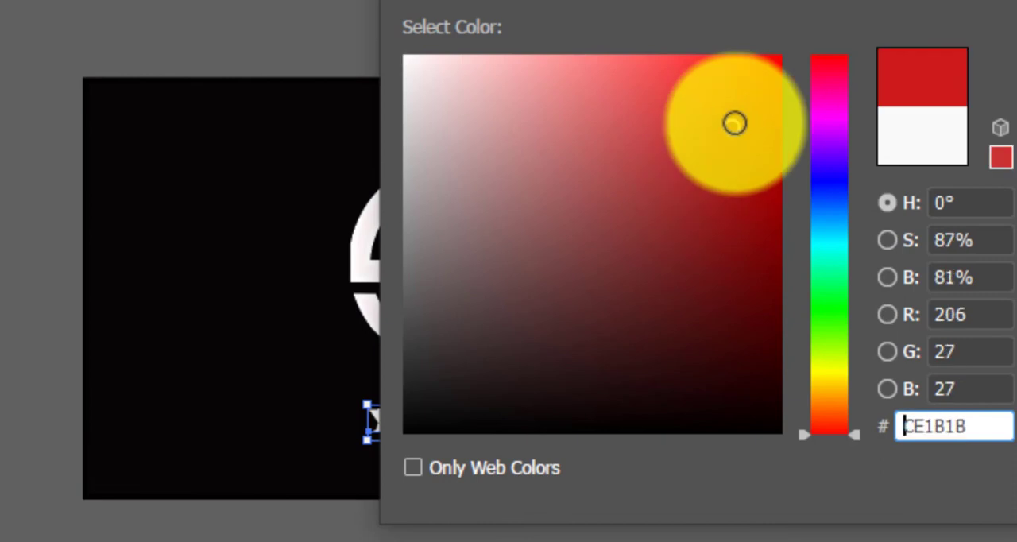
pyautogui.click(1016, 65)
pyautogui.click(1016, 443)
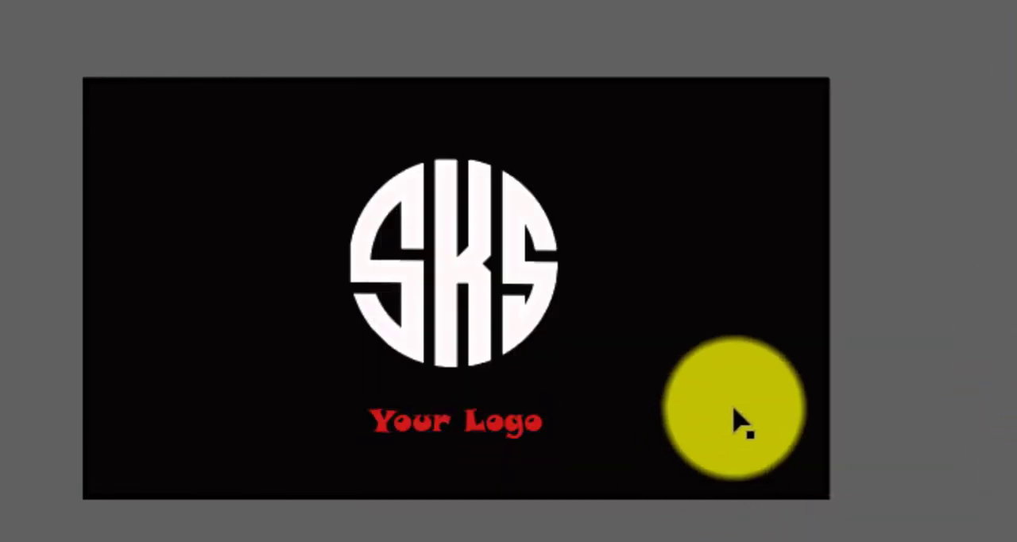